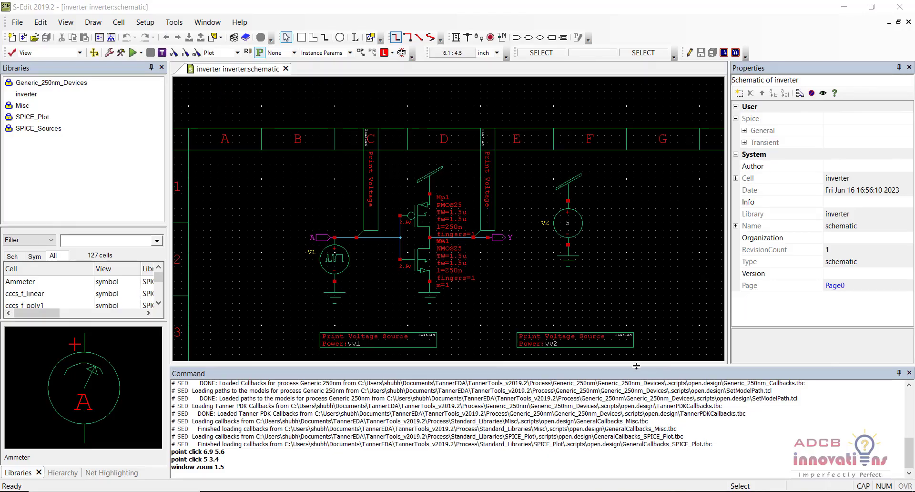
Step: Enlarge the schematic drawing area by shrinking the Command and Properties panes
{"action": "left_click_drag", "start_coordinate": [637, 367], "coordinate": [632, 424]}
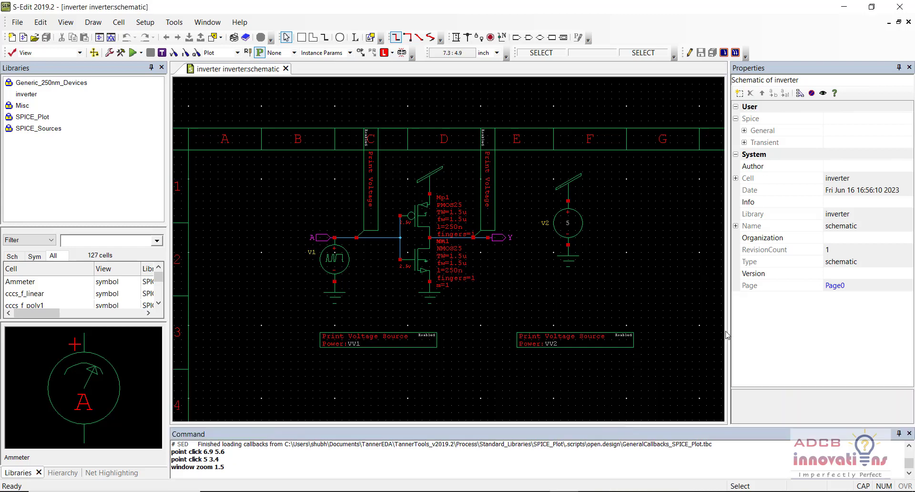
{"action": "left_click_drag", "start_coordinate": [729, 333], "coordinate": [771, 336]}
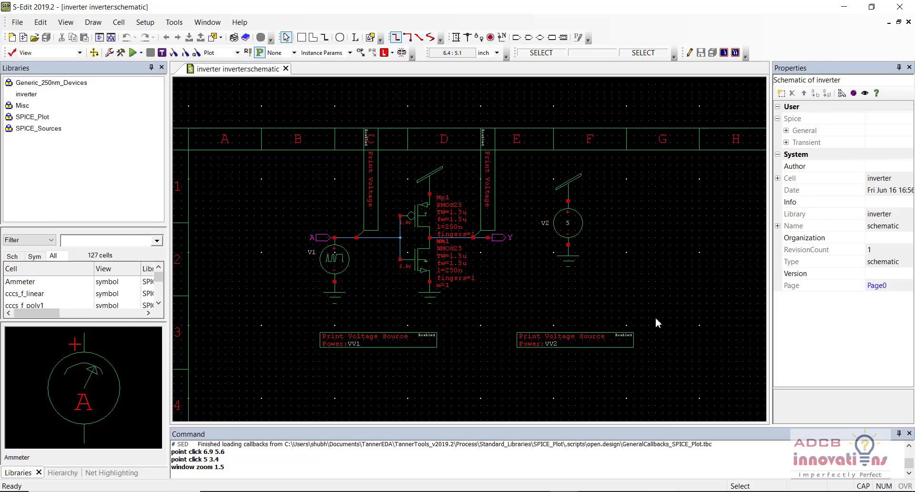
{"action": "left_click_drag", "start_coordinate": [656, 318], "coordinate": [664, 318]}
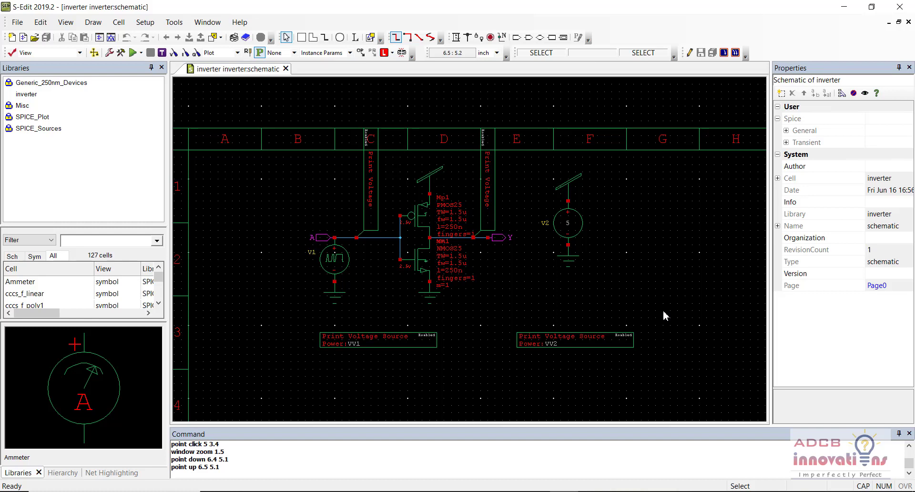
Step: Delete both Print Voltage Source power probes and both Print Voltage probes at nodes A and Y, and save the inverter schematic
{"action": "left_click_drag", "start_coordinate": [663, 311], "coordinate": [299, 398]}
{"action": "key", "text": "Delete"}
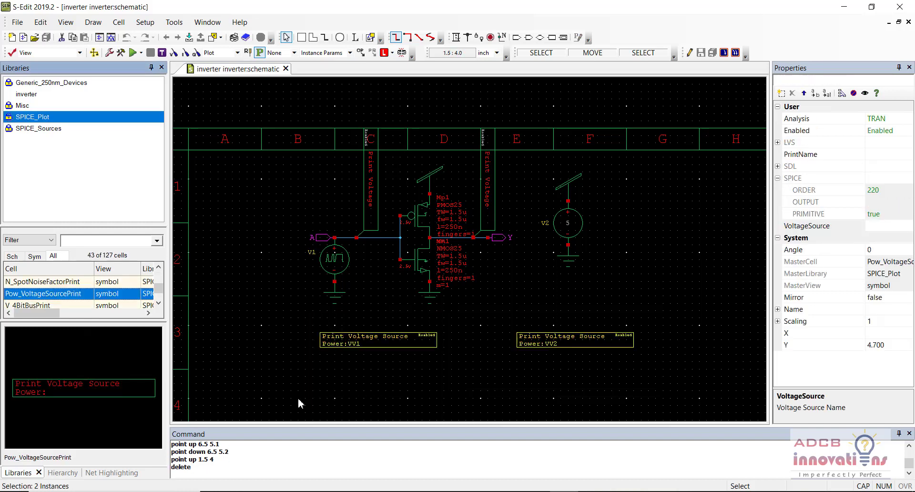
{"action": "left_click", "coordinate": [483, 204]}
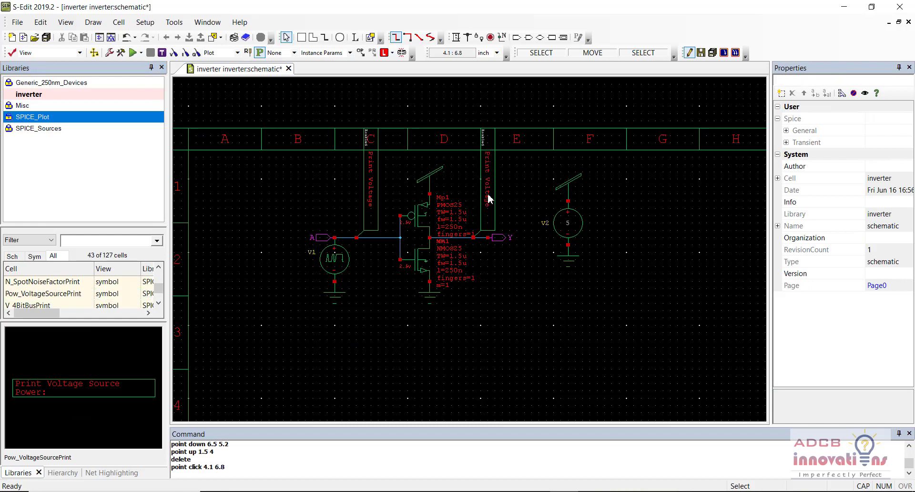
{"action": "key", "text": "Delete"}
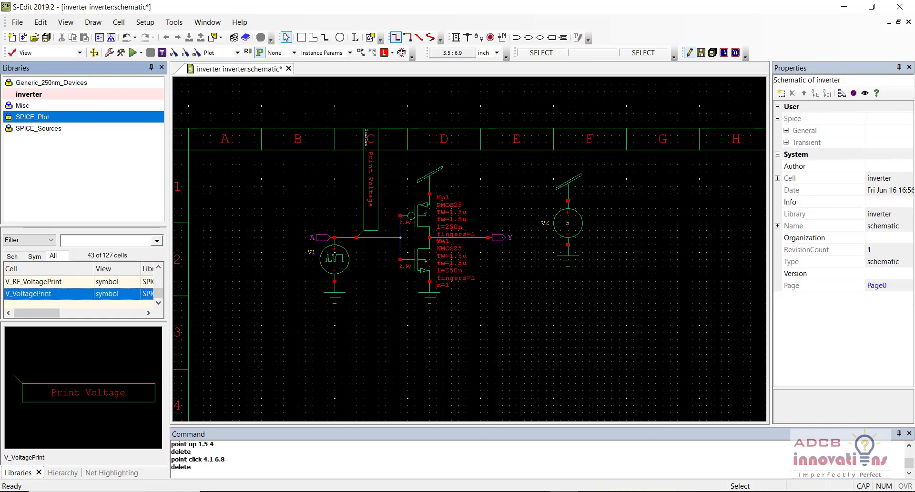
{"action": "left_click", "coordinate": [374, 180]}
{"action": "key", "text": "Delete"}
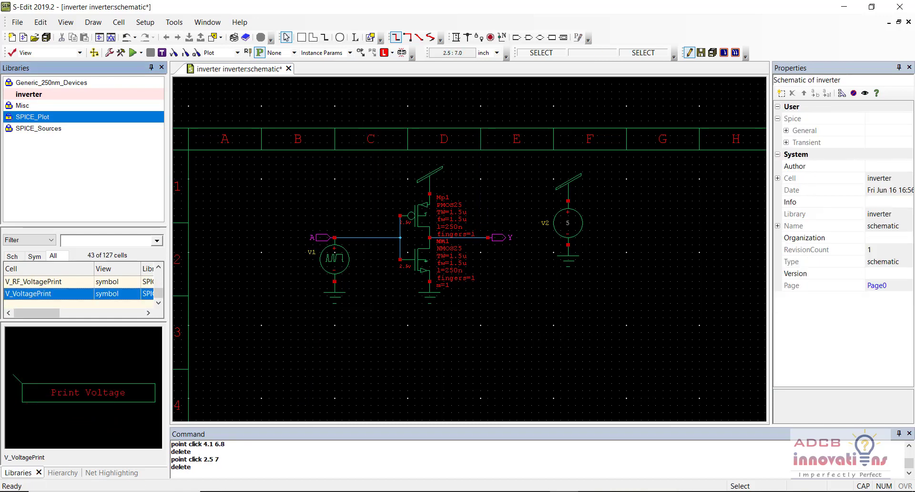
{"action": "left_click", "coordinate": [466, 340]}
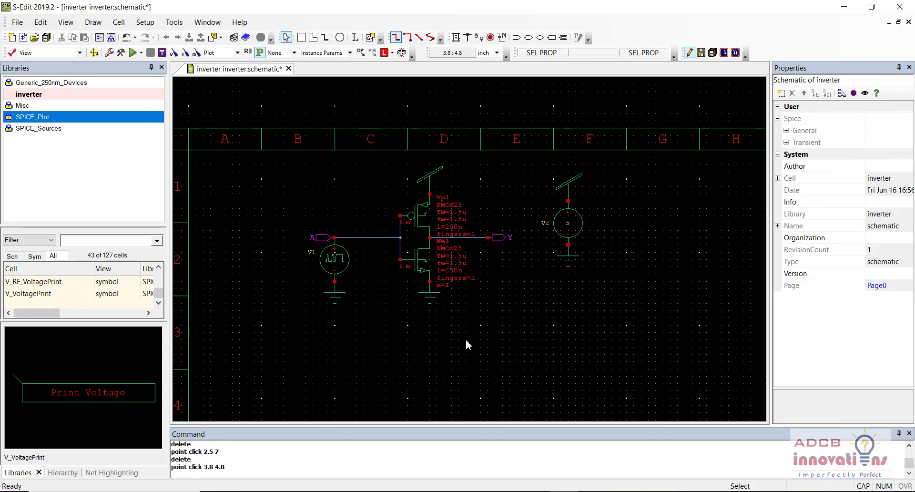
{"action": "key", "text": "ctrl+s"}
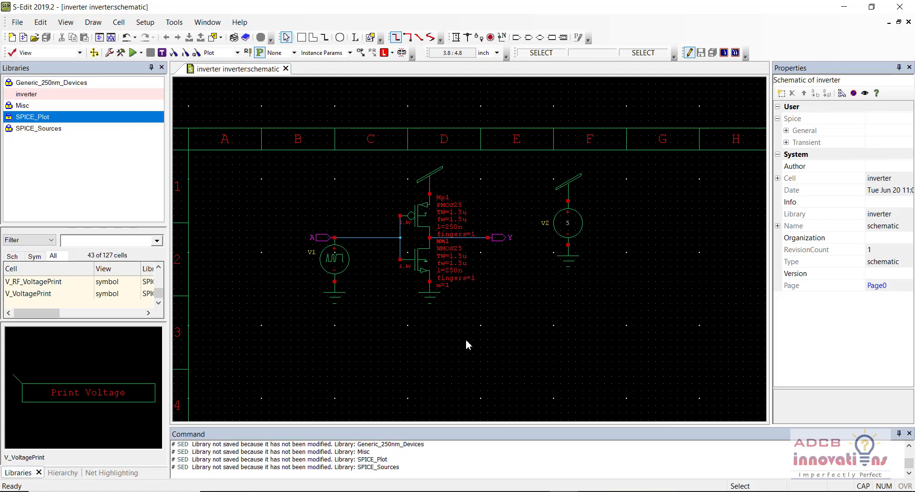
Step: Generate the symbol view of the inverter cell from its schematic in Replace mode with the preset port settings, and save it
{"action": "left_click_drag", "start_coordinate": [597, 164], "coordinate": [539, 303]}
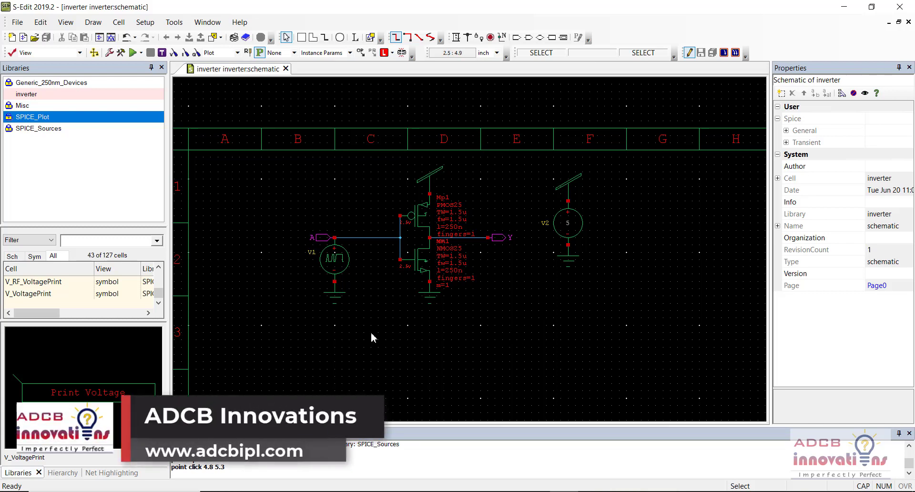
{"action": "left_click", "coordinate": [123, 25]}
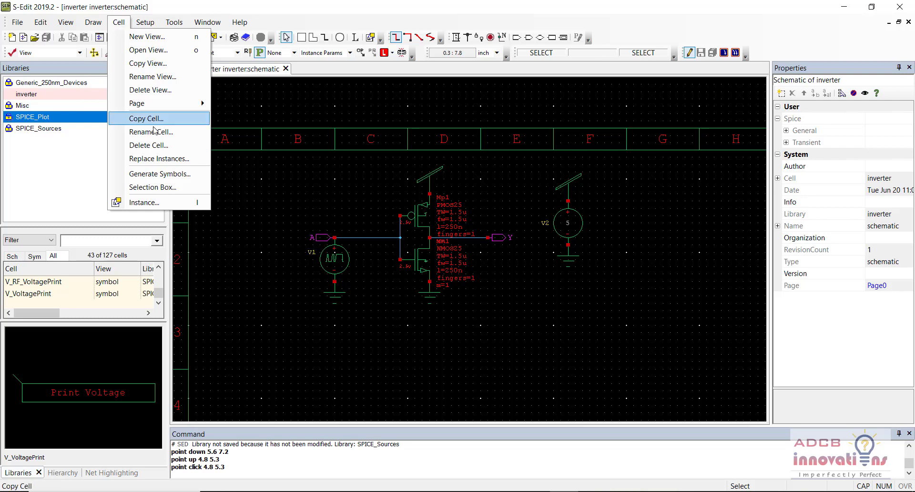
{"action": "left_click", "coordinate": [177, 174]}
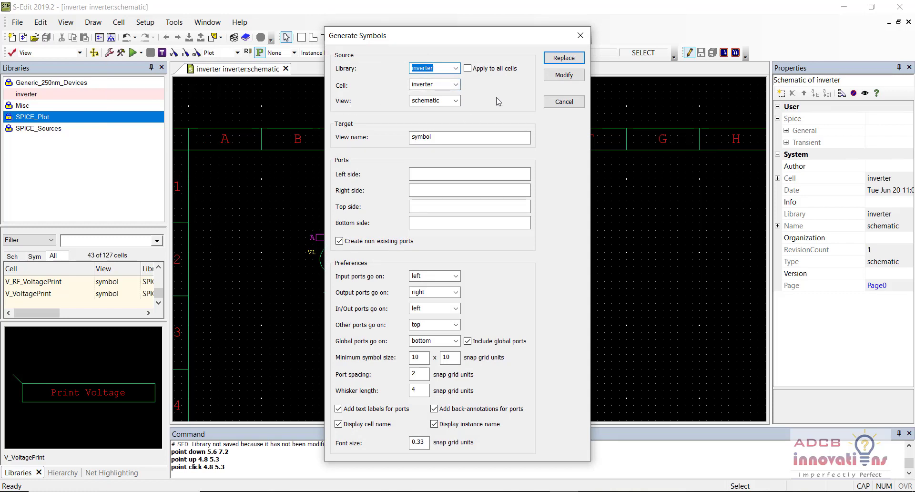
{"action": "left_click", "coordinate": [564, 58]}
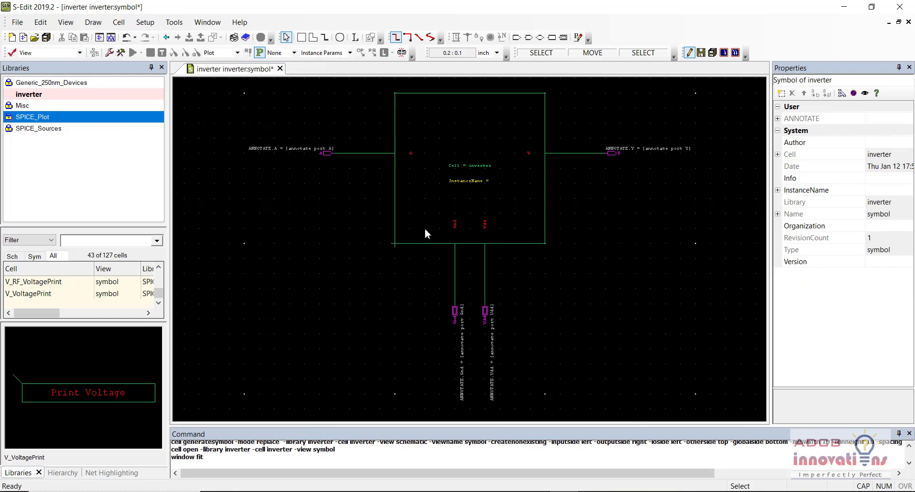
{"action": "left_click", "coordinate": [518, 188]}
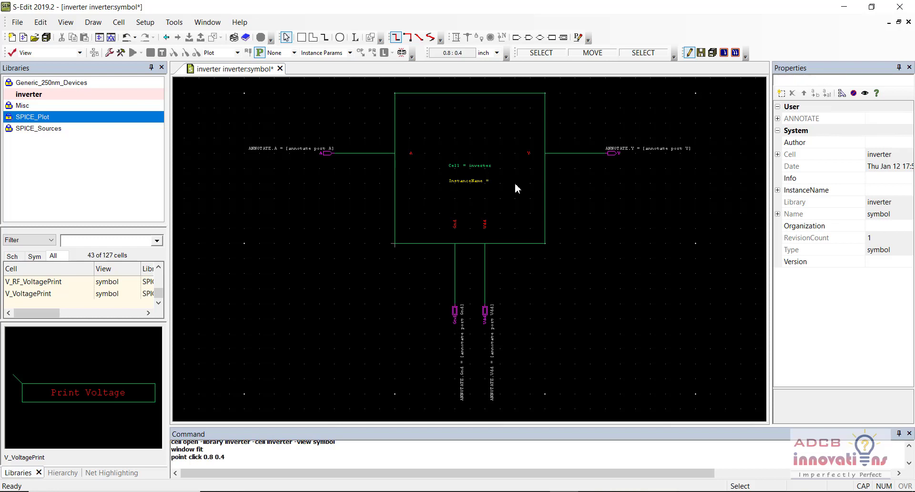
{"action": "left_click", "coordinate": [591, 216]}
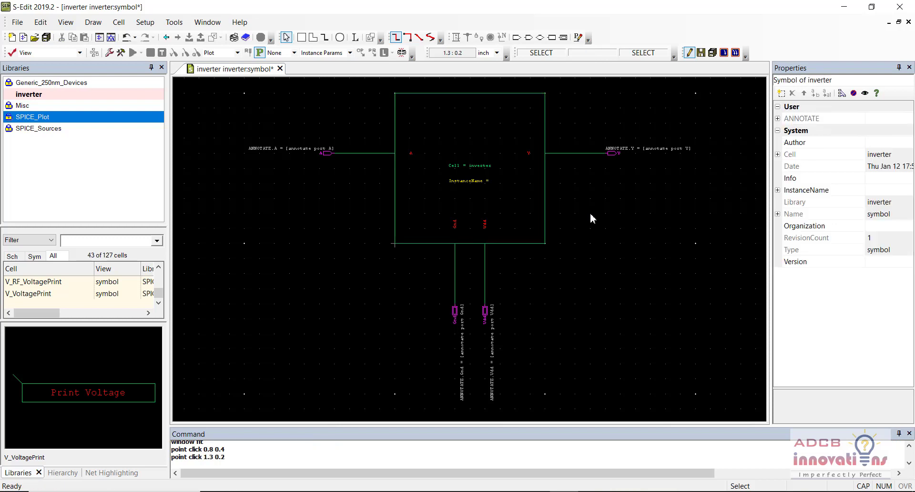
{"action": "left_click", "coordinate": [319, 274]}
{"action": "key", "text": "ctrl+s"}
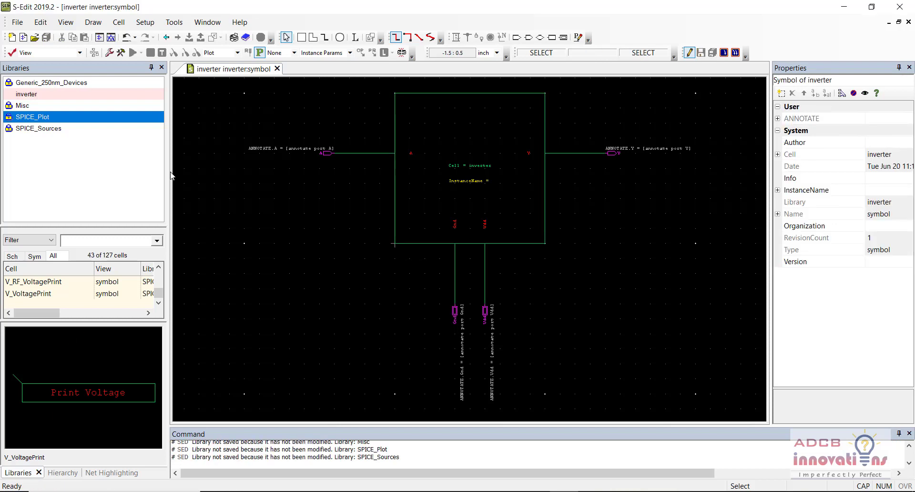
Step: Examine the schematic and symbol views listed for the inverter cell in the inverter library
{"action": "left_click", "coordinate": [34, 256]}
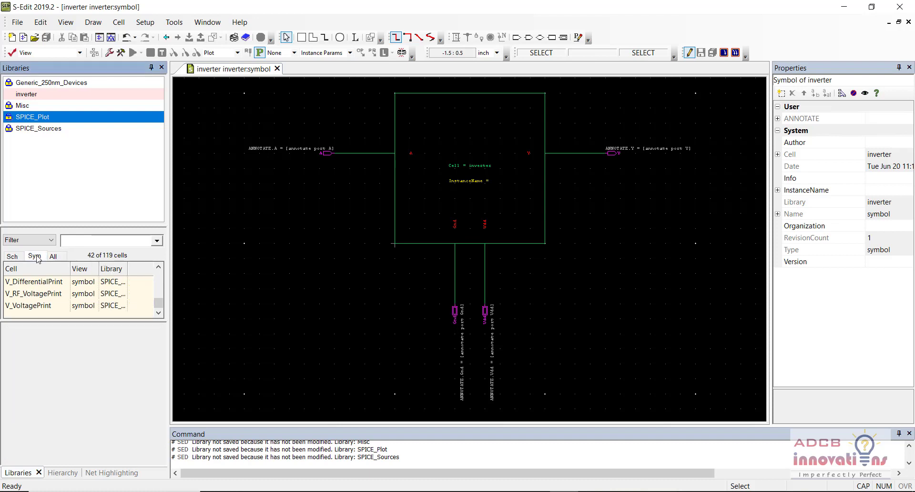
{"action": "left_click", "coordinate": [44, 94]}
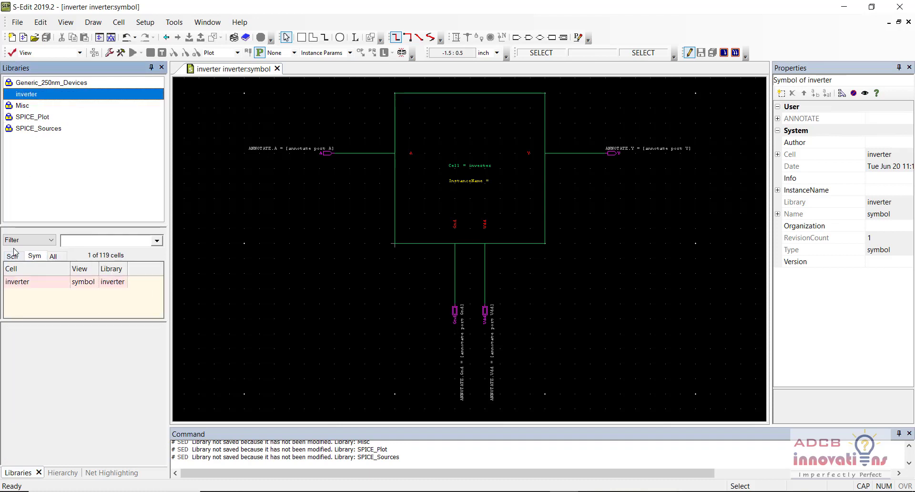
{"action": "left_click", "coordinate": [53, 256]}
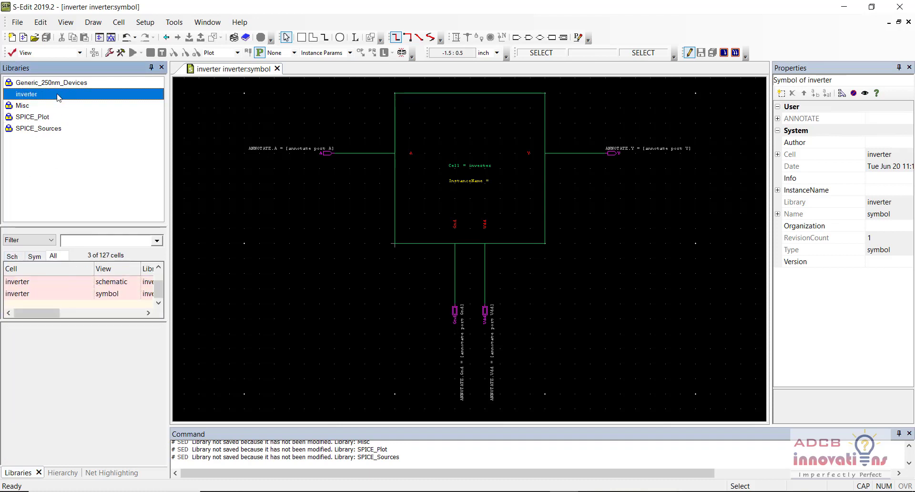
{"action": "left_click", "coordinate": [79, 284]}
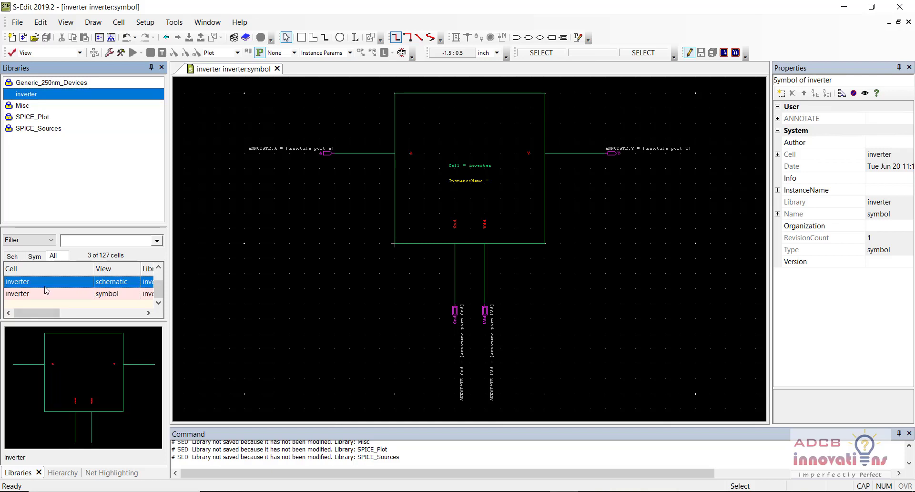
{"action": "left_click", "coordinate": [82, 297]}
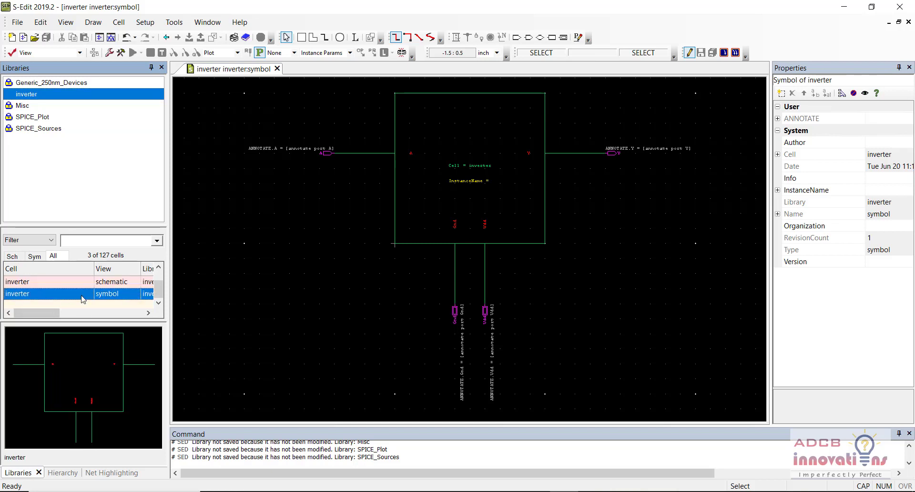
{"action": "left_click", "coordinate": [104, 283]}
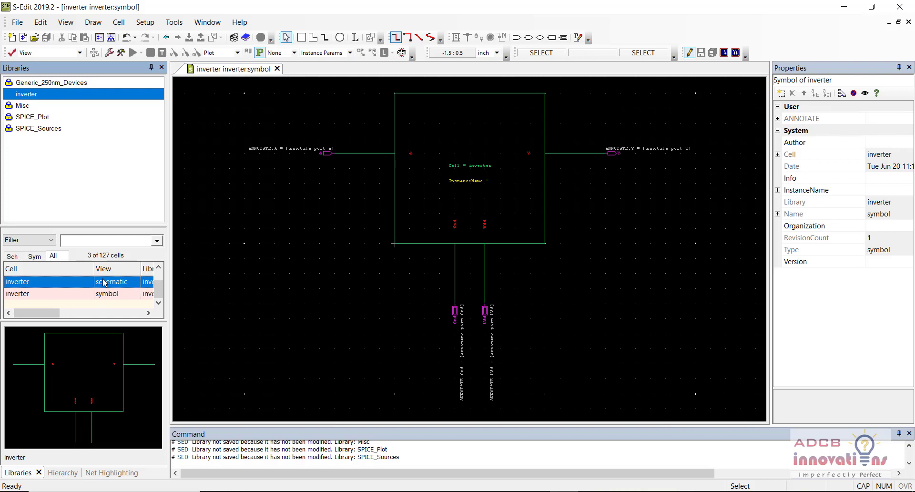
Step: Create a new schematic view for a cell named Cell0_sym in the inverter library, and save it
{"action": "left_click", "coordinate": [119, 22]}
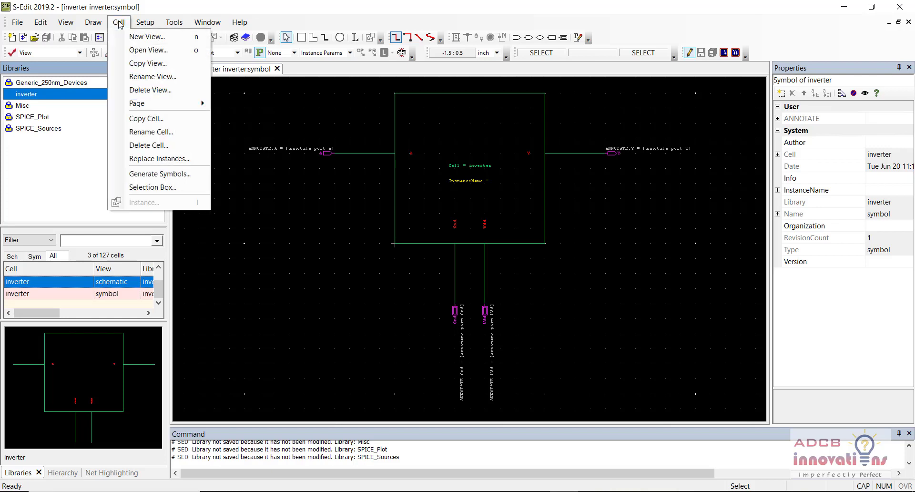
{"action": "left_click", "coordinate": [135, 37]}
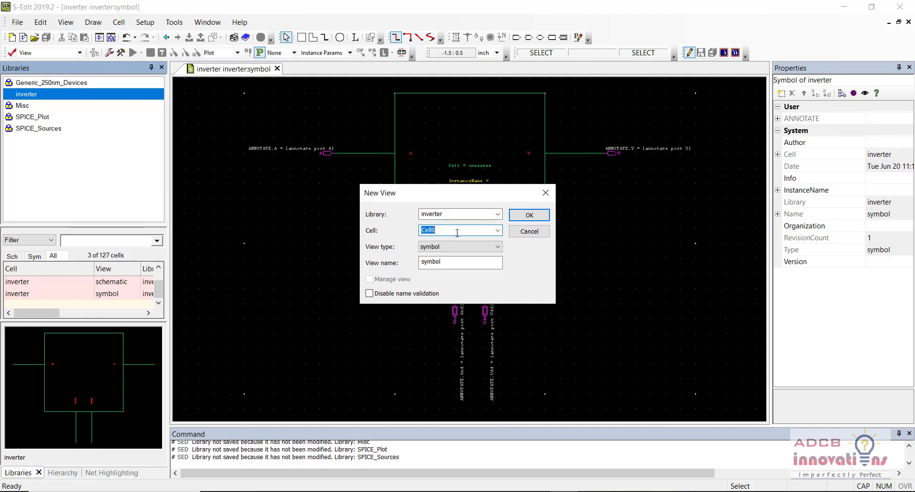
{"action": "left_click", "coordinate": [458, 233]}
{"action": "type", "text": "_SYM"}
{"action": "key", "text": "BackSpace"}
{"action": "key", "text": "BackSpace"}
{"action": "key", "text": "BackSpace"}
{"action": "type", "text": "sym"}
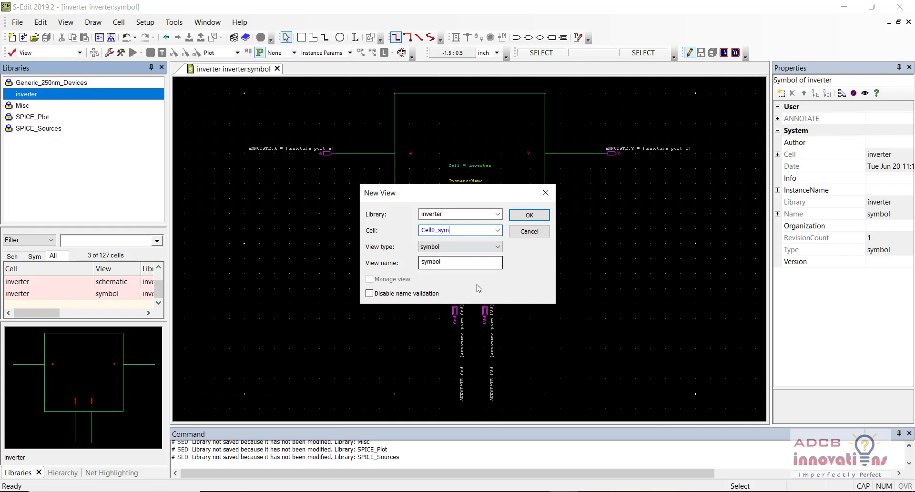
{"action": "left_click", "coordinate": [487, 247]}
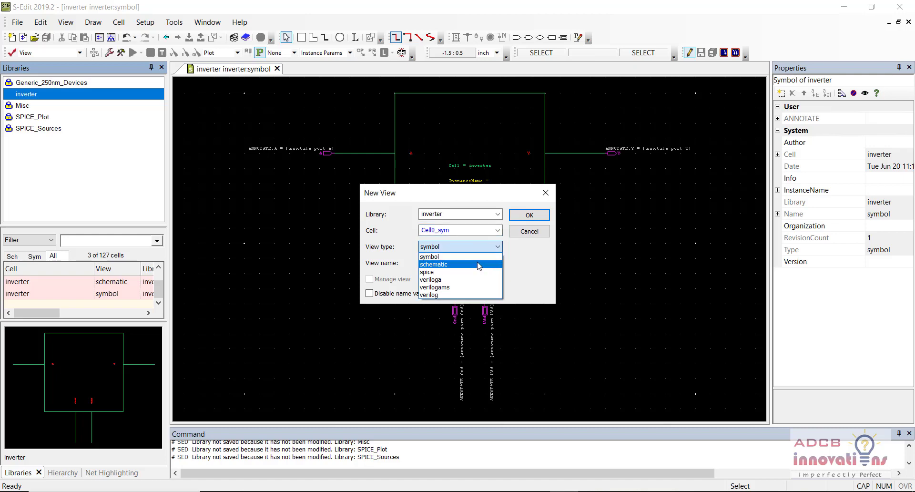
{"action": "left_click", "coordinate": [479, 265]}
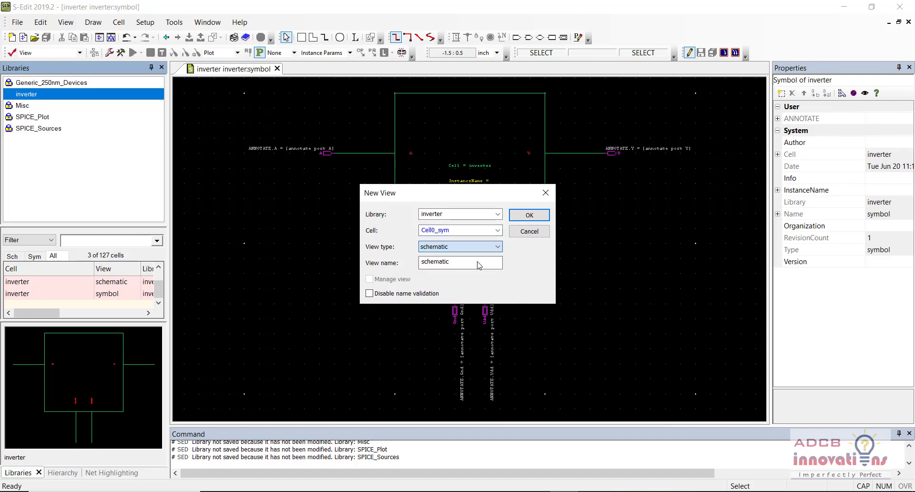
{"action": "left_click", "coordinate": [530, 215]}
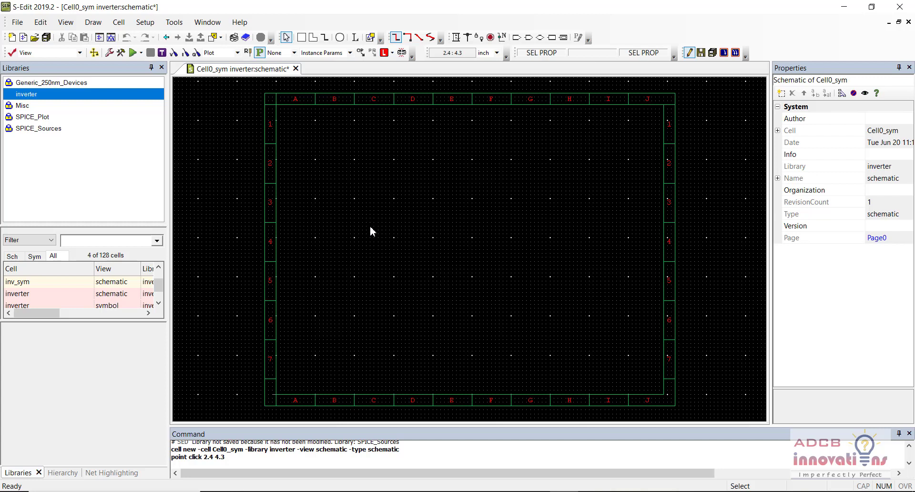
{"action": "key", "text": "ctrl+s"}
Step: Place one instance of the inverter cell's symbol view in the Cell0_sym schematic at about X 4.3, Y 4.3
{"action": "left_click_drag", "start_coordinate": [115, 322], "coordinate": [104, 379]}
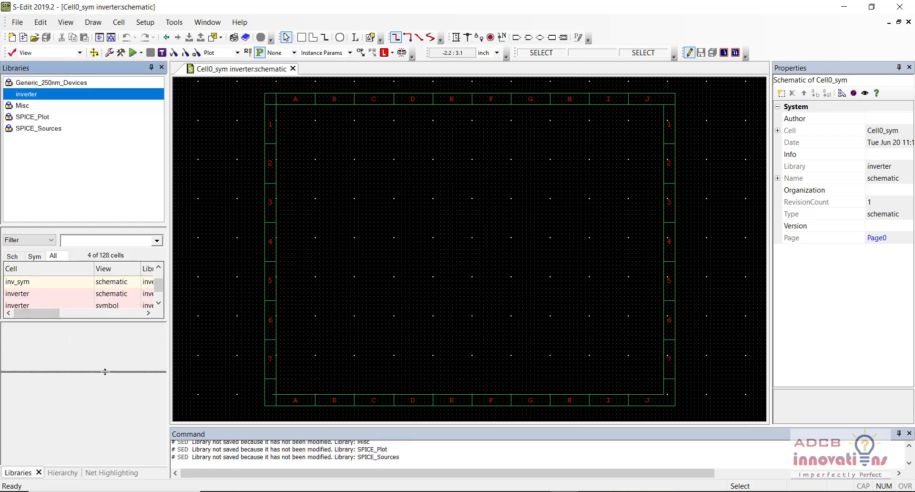
{"action": "left_click", "coordinate": [51, 95]}
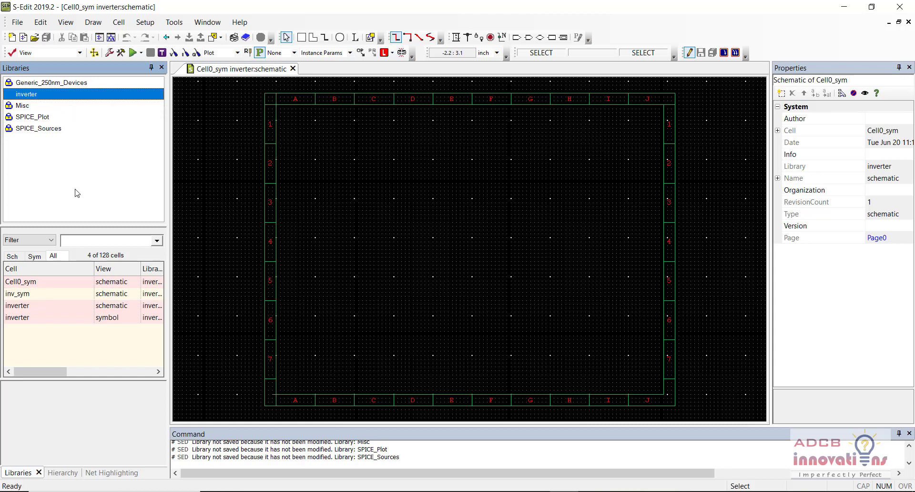
{"action": "left_click", "coordinate": [41, 257]}
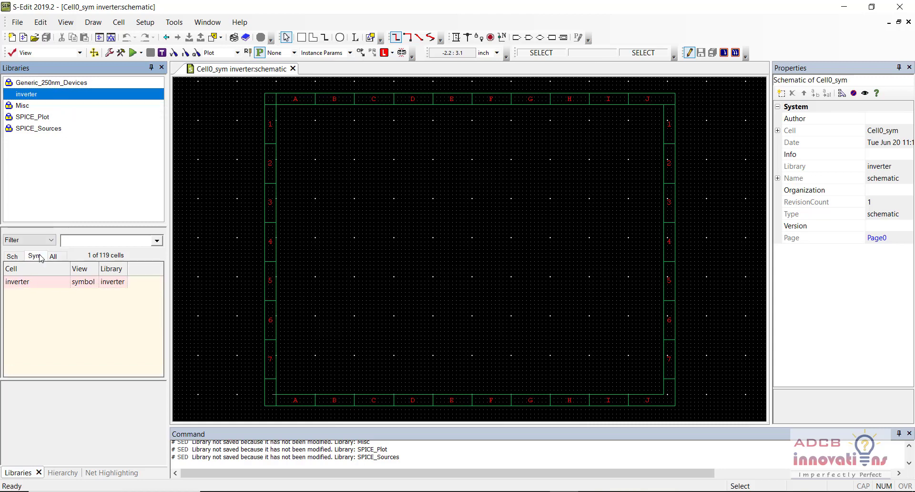
{"action": "left_click", "coordinate": [55, 256]}
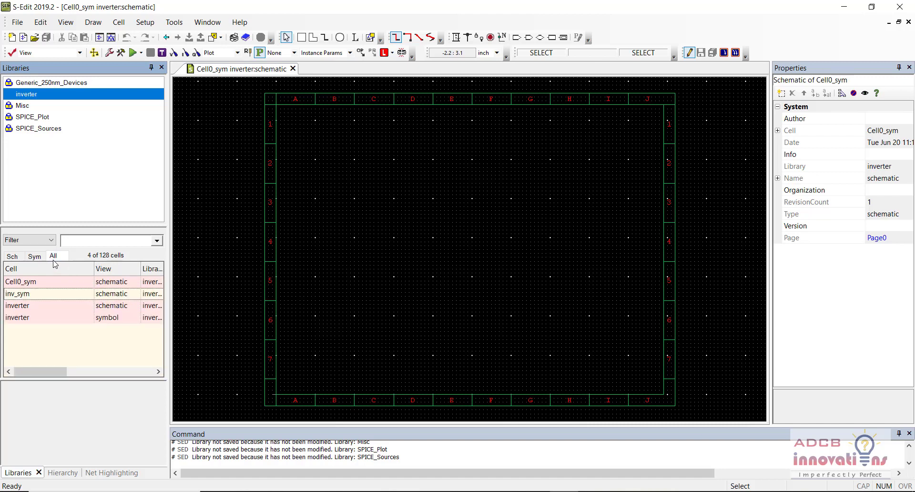
{"action": "left_click", "coordinate": [108, 318]}
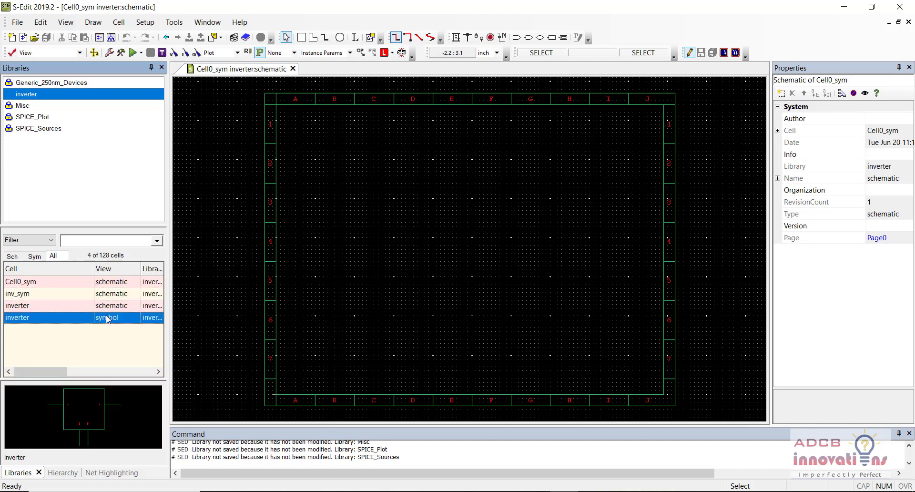
{"action": "right_click", "coordinate": [60, 316]}
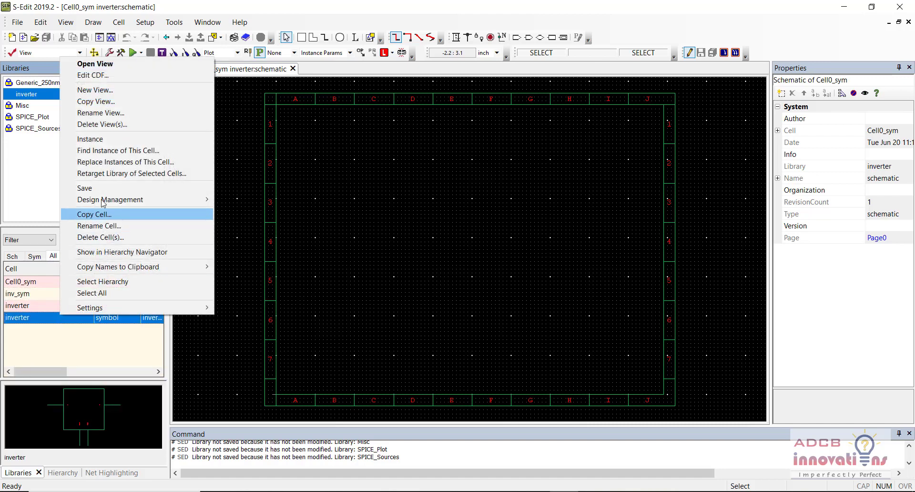
{"action": "left_click", "coordinate": [117, 139]}
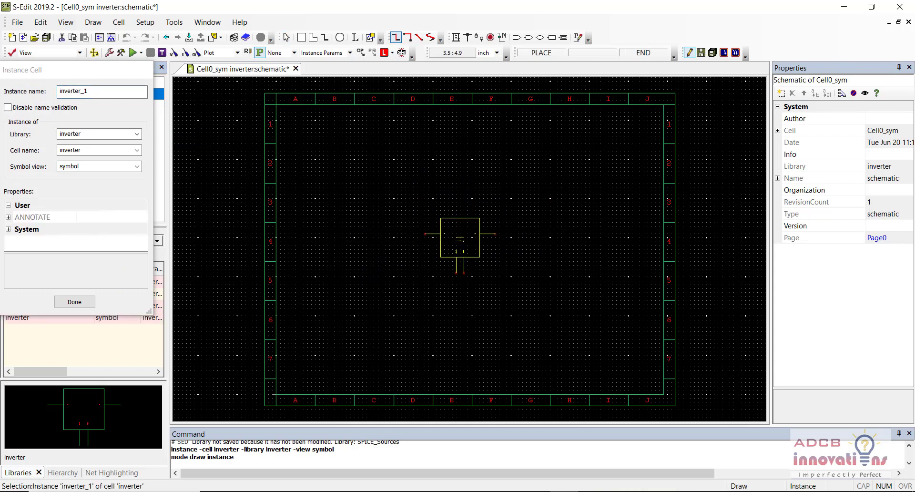
{"action": "left_click", "coordinate": [428, 203]}
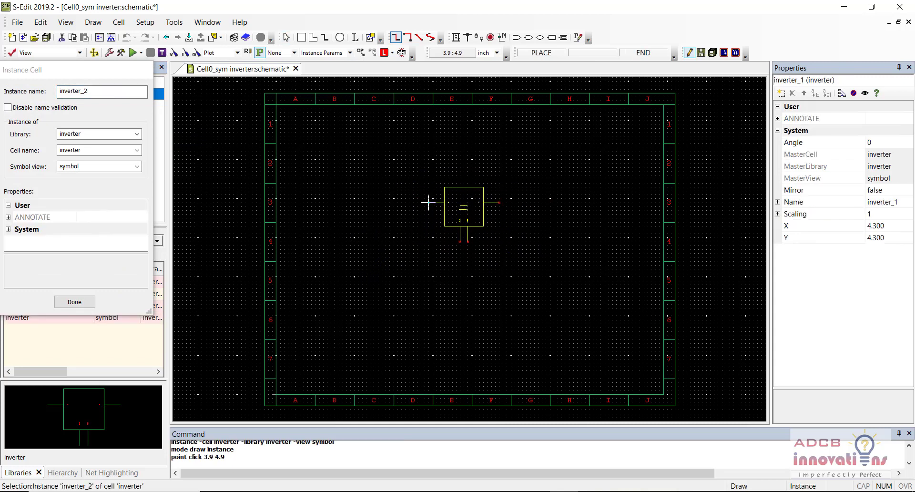
{"action": "key", "text": "Escape"}
Step: Examine the placed inverter symbol and its pin labels up close
{"action": "key", "text": "plus"}
{"action": "key", "text": "plus"}
{"action": "key", "text": "plus"}
{"action": "key", "text": "plus"}
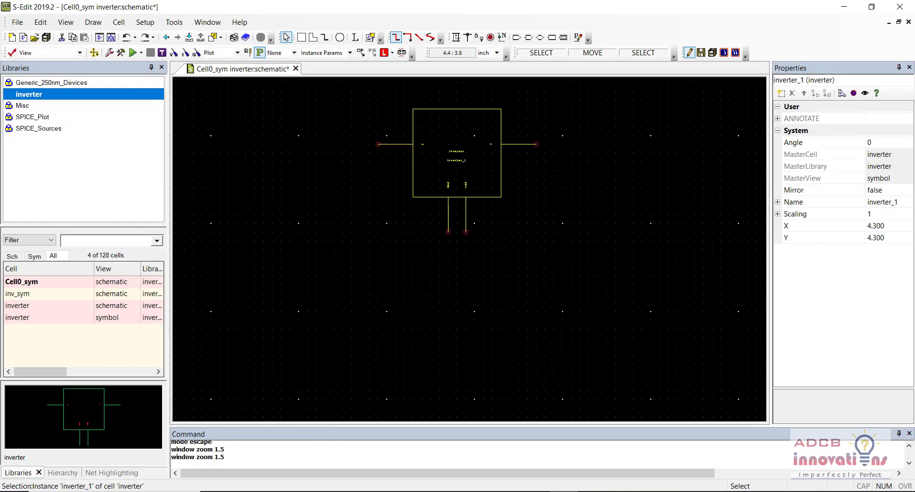
{"action": "key", "text": "Up"}
{"action": "key", "text": "Up"}
{"action": "key", "text": "Up"}
{"action": "key", "text": "Down"}
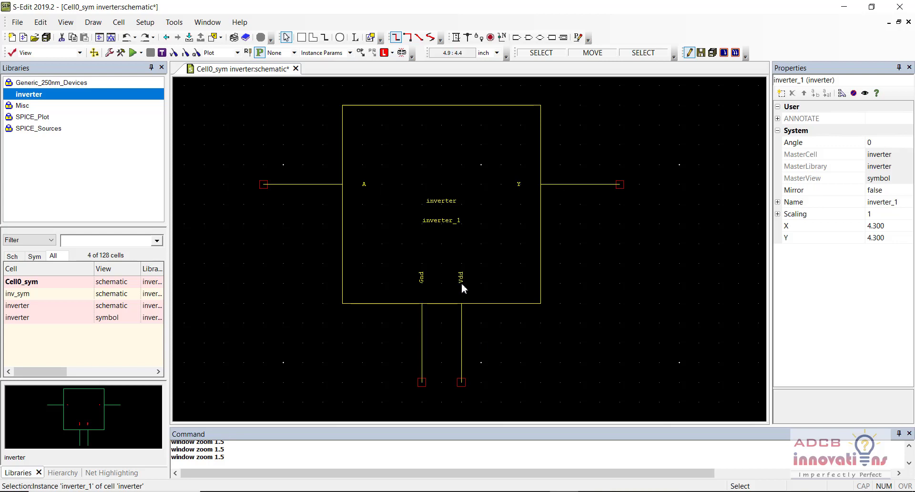
{"action": "left_click", "coordinate": [559, 282]}
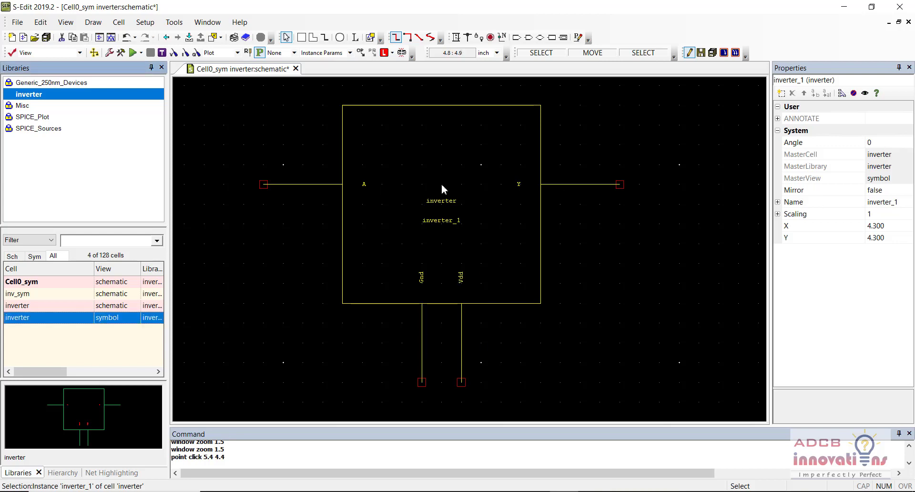
{"action": "left_click", "coordinate": [600, 245]}
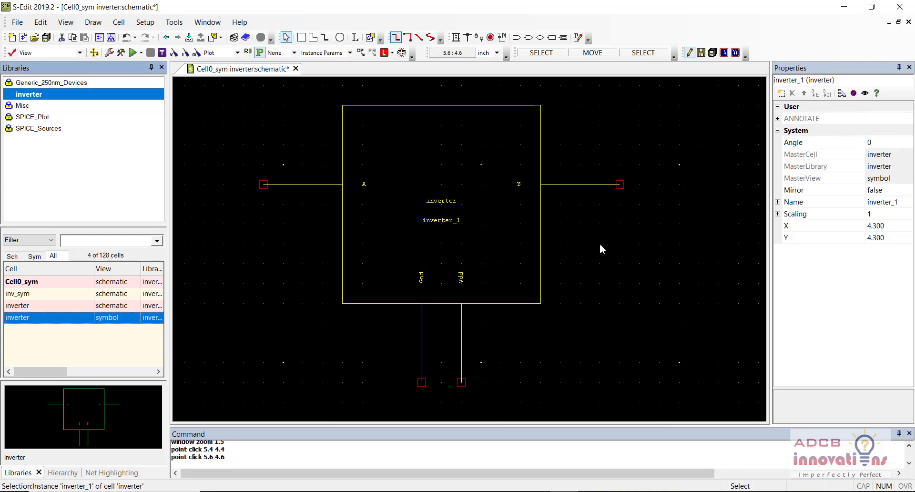
Step: Add an input port named A at the inverter symbol's A pin and an output port named Y at its Y pin
{"action": "left_click", "coordinate": [517, 37]}
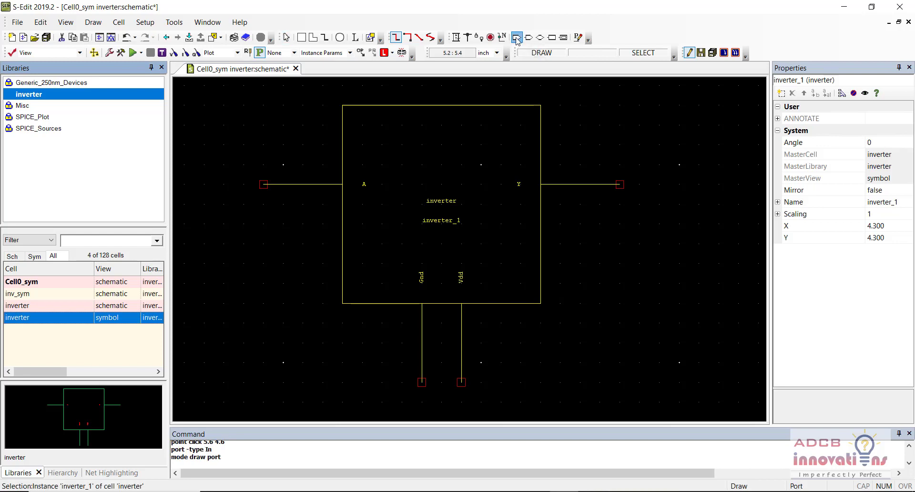
{"action": "left_click", "coordinate": [263, 184]}
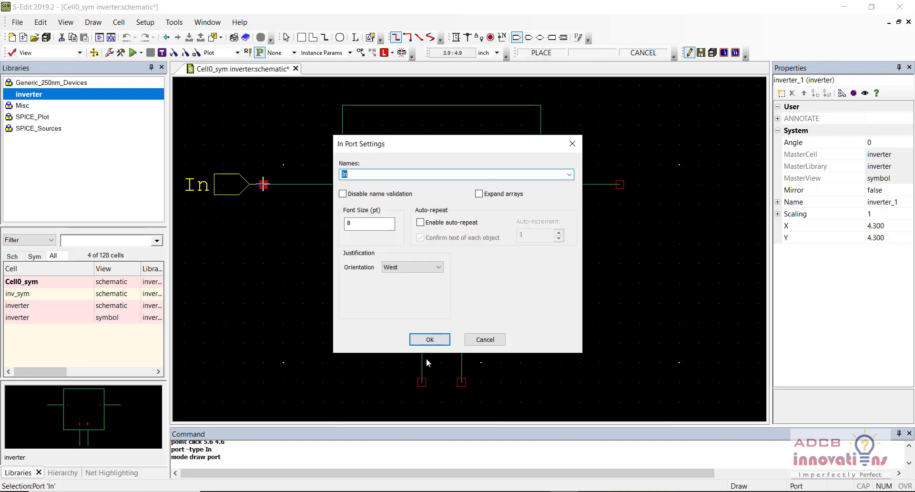
{"action": "type", "text": "A"}
{"action": "key", "text": "Return"}
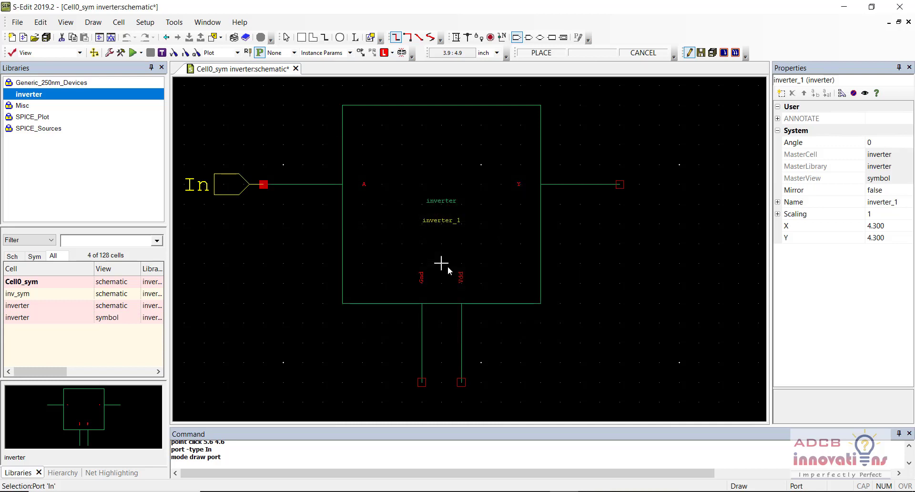
{"action": "left_click", "coordinate": [529, 37]}
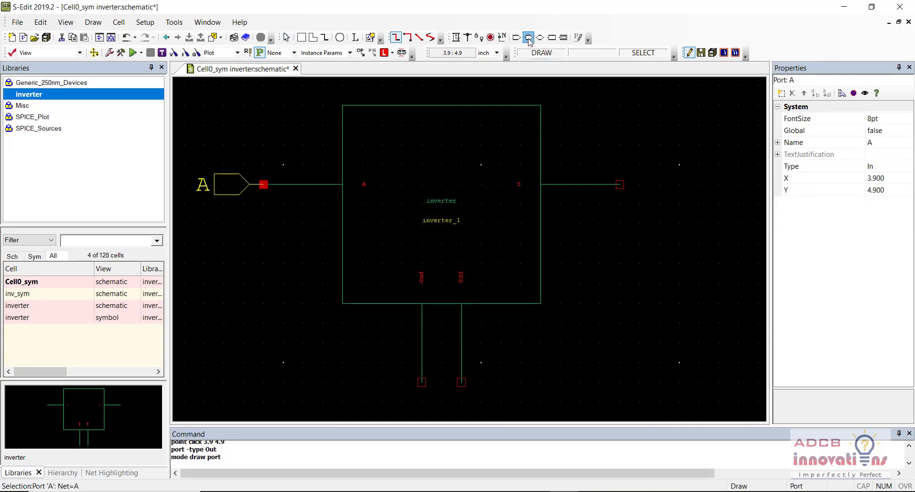
{"action": "left_click", "coordinate": [620, 184]}
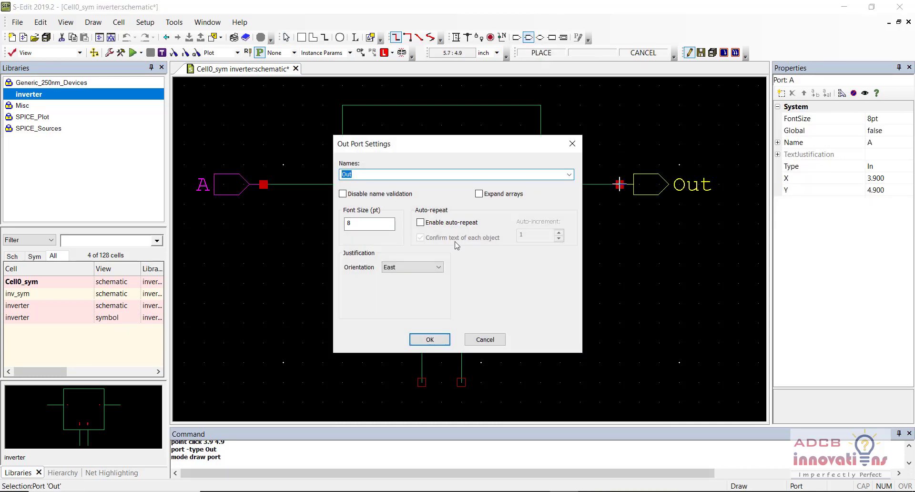
{"action": "type", "text": "Y"}
{"action": "key", "text": "Return"}
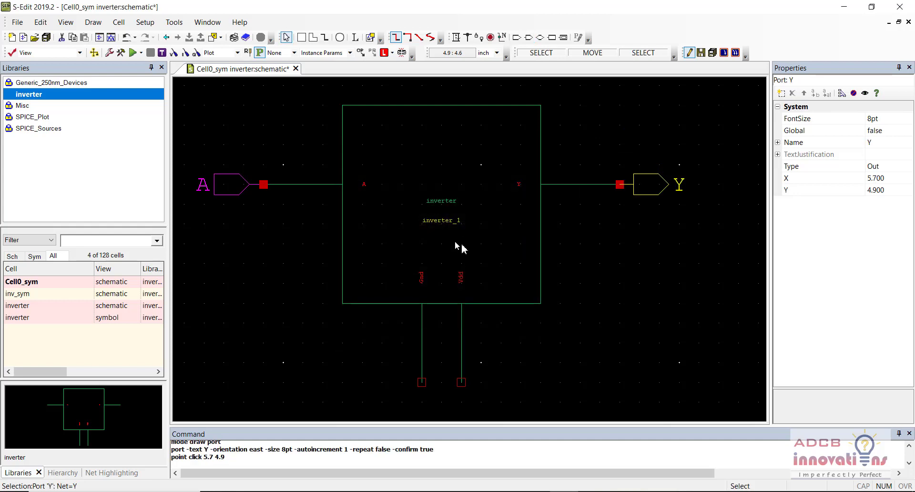
Step: Place a Gnd symbol from the Misc library on the end of the inverter symbol's Gnd pin
{"action": "scroll", "coordinate": [455, 246], "scroll_direction": "down", "scroll_amount": 3}
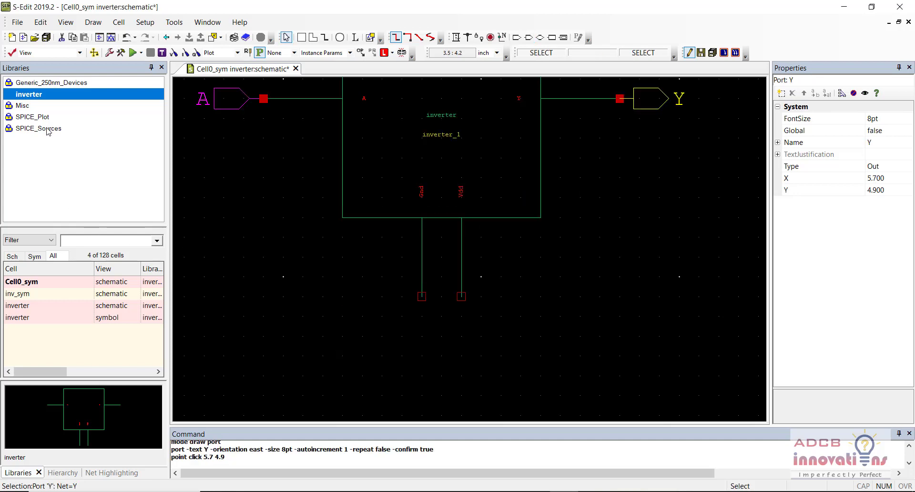
{"action": "left_click", "coordinate": [56, 107]}
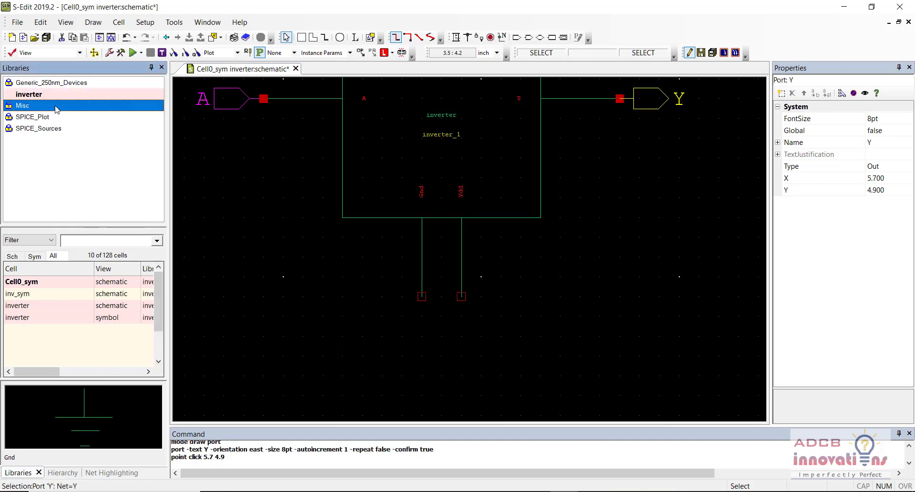
{"action": "left_click", "coordinate": [71, 239]}
{"action": "left_click", "coordinate": [50, 282]}
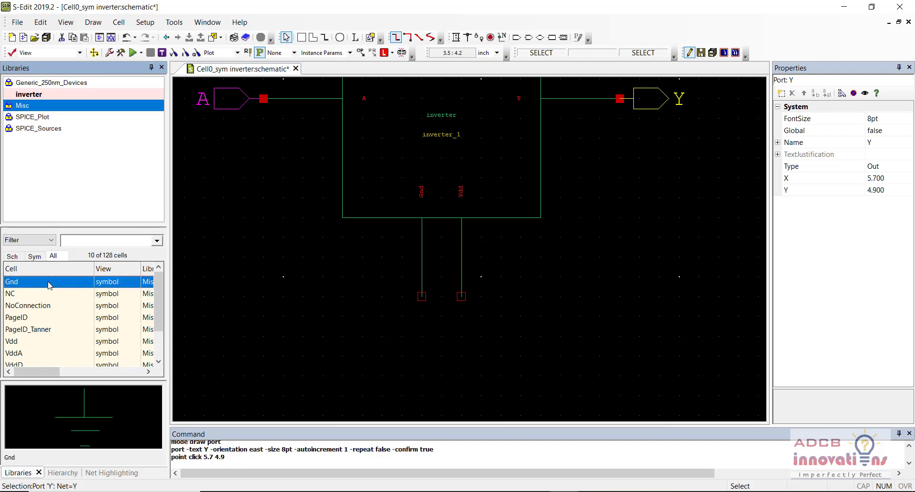
{"action": "right_click", "coordinate": [50, 282]}
{"action": "left_click", "coordinate": [78, 105]}
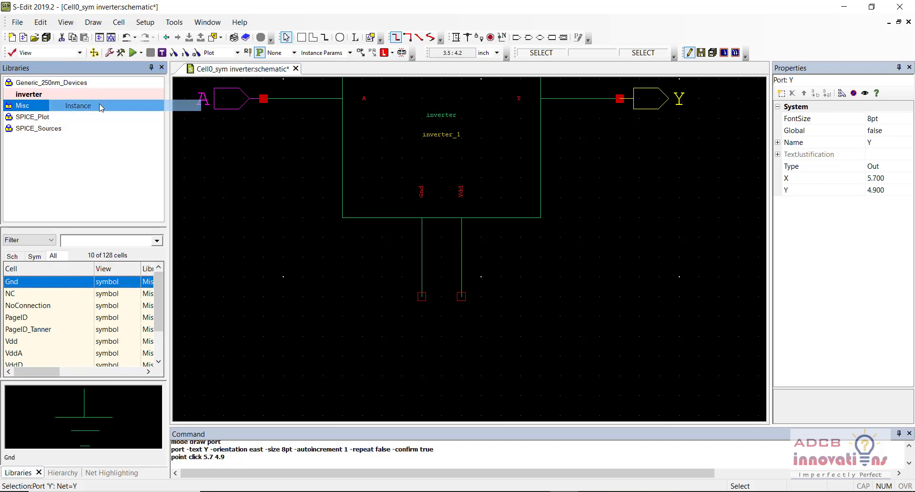
{"action": "left_click", "coordinate": [422, 296]}
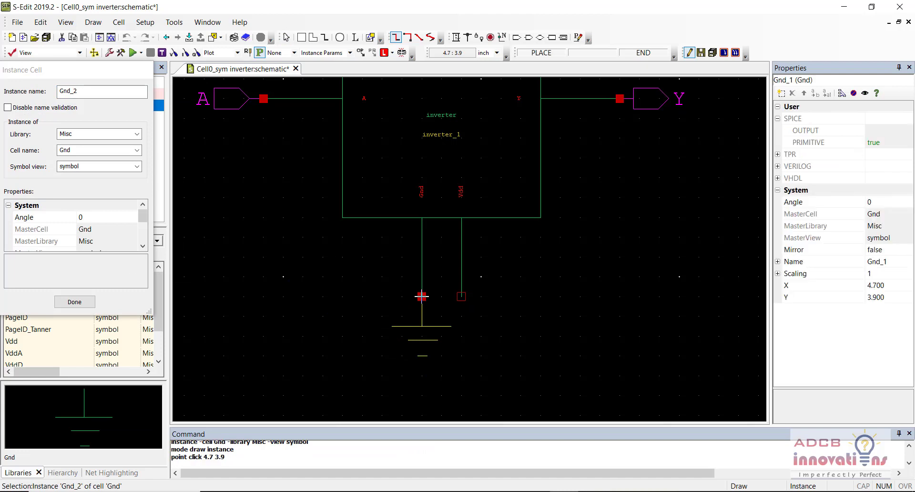
{"action": "key", "text": "Escape"}
{"action": "left_click", "coordinate": [86, 239]}
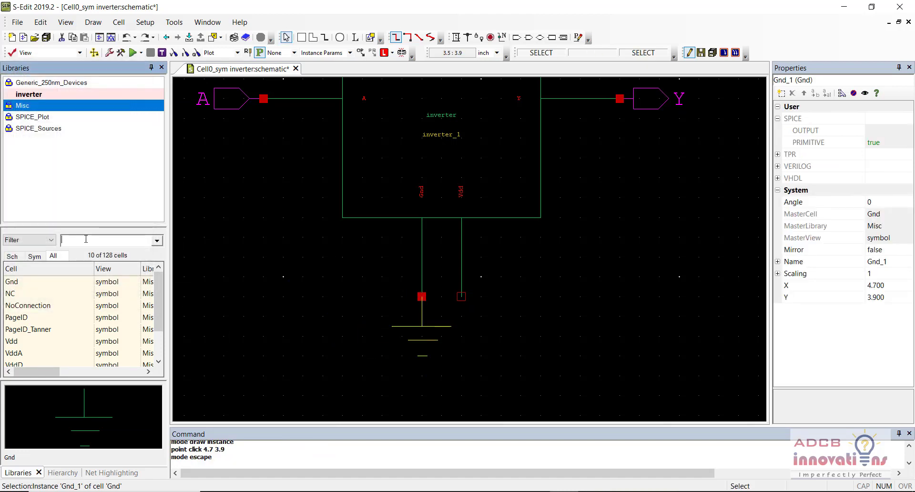
{"action": "type", "text": "vdd"}
{"action": "double_click", "coordinate": [75, 282]}
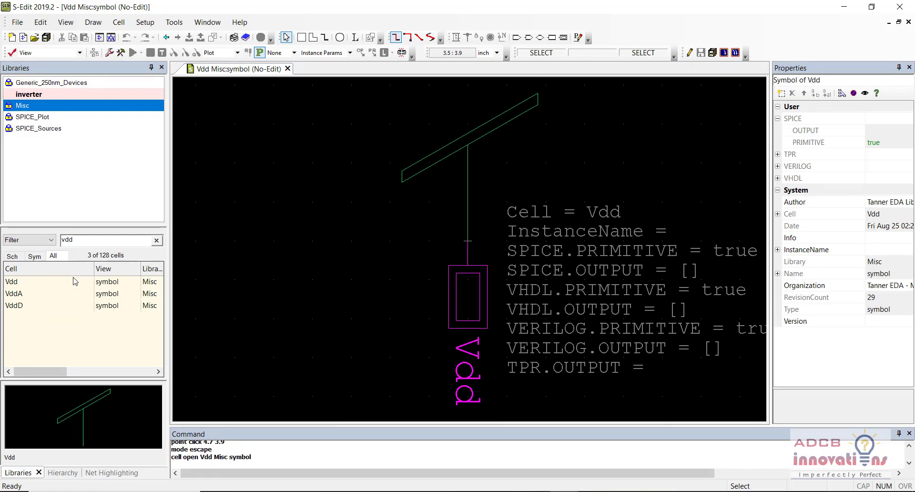
{"action": "right_click", "coordinate": [89, 282]}
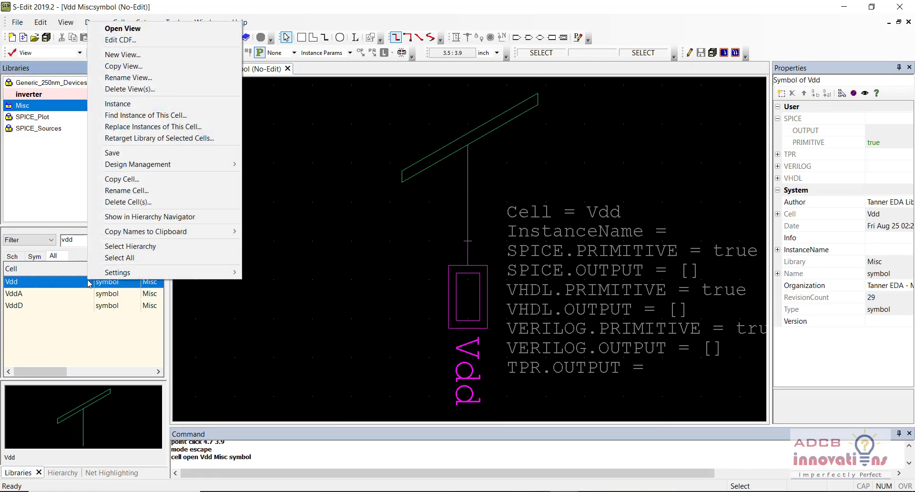
{"action": "left_click", "coordinate": [53, 96]}
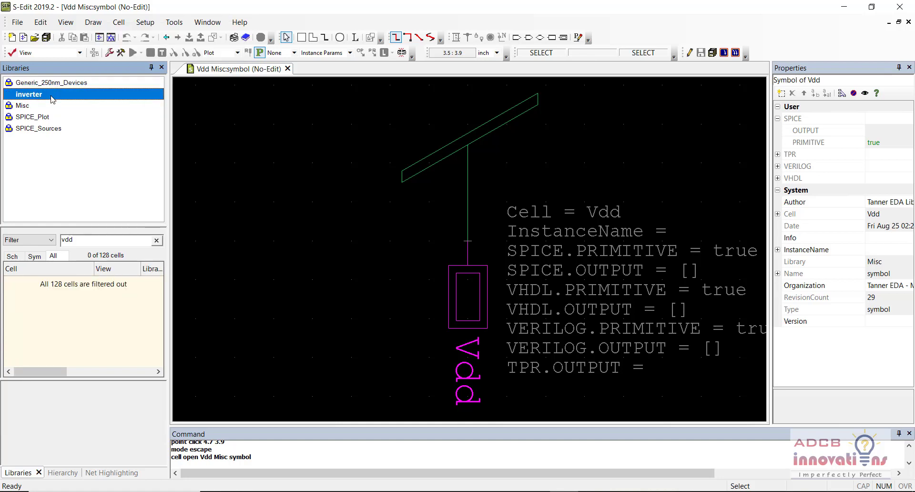
{"action": "left_click", "coordinate": [35, 256]}
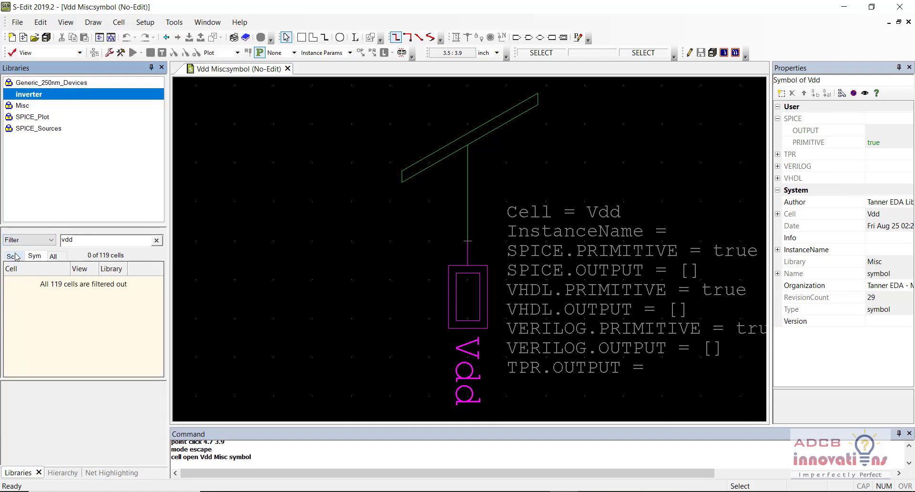
{"action": "left_click", "coordinate": [13, 256]}
{"action": "left_click", "coordinate": [53, 256]}
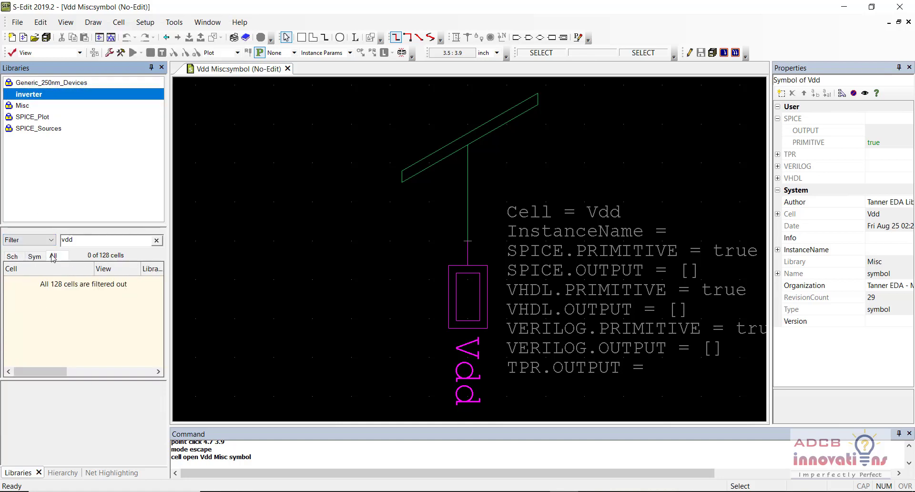
{"action": "left_click", "coordinate": [156, 241]}
{"action": "double_click", "coordinate": [56, 285]}
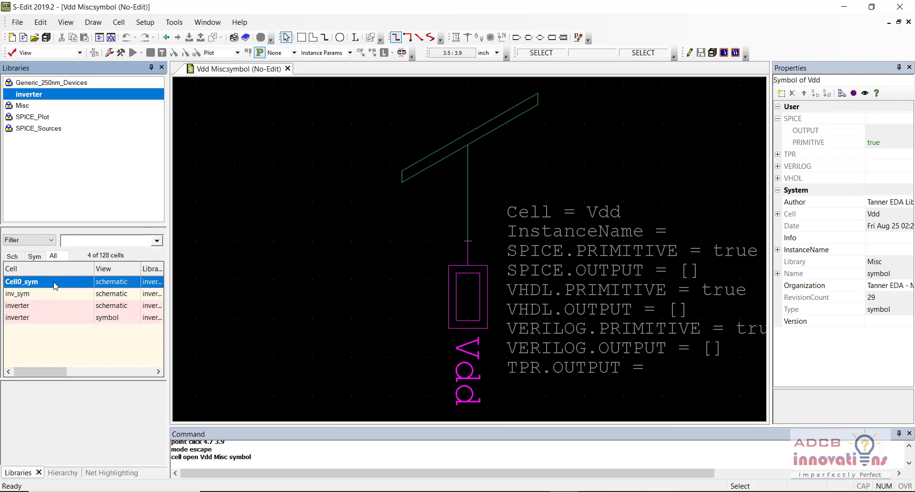
Step: Place a Vdd symbol from the Misc library, rotated to 90 degrees, on the end of the inverter symbol's Vdd pin
{"action": "left_click", "coordinate": [48, 107]}
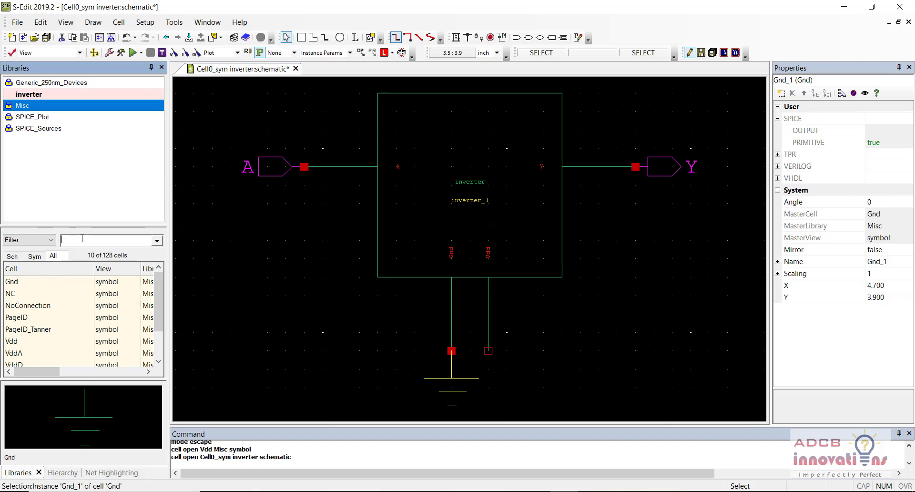
{"action": "type", "text": "vdd"}
{"action": "left_click", "coordinate": [65, 285]}
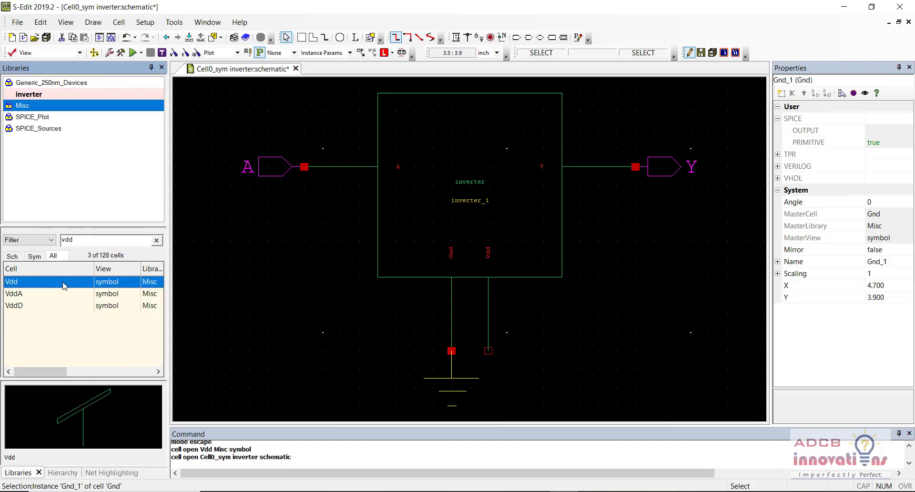
{"action": "right_click", "coordinate": [65, 285]}
{"action": "left_click", "coordinate": [119, 109]}
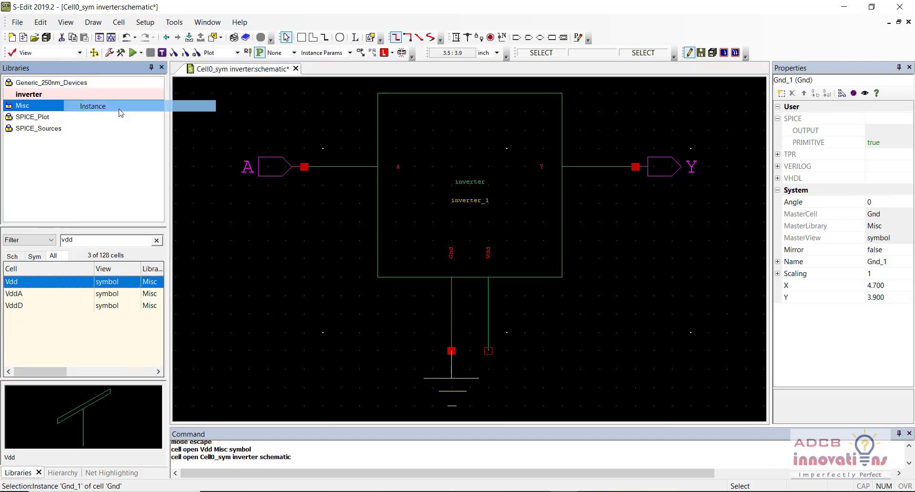
{"action": "key", "text": "r"}
{"action": "key", "text": "r"}
{"action": "key", "text": "r"}
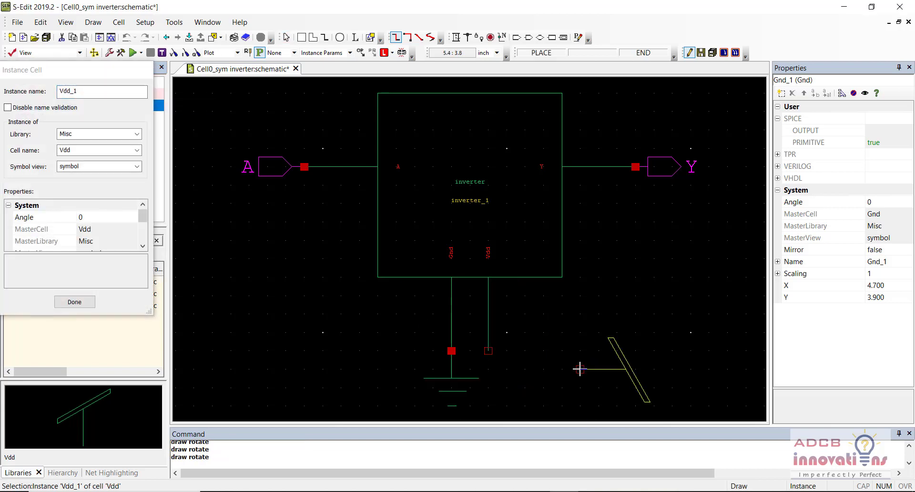
{"action": "left_click", "coordinate": [488, 351]}
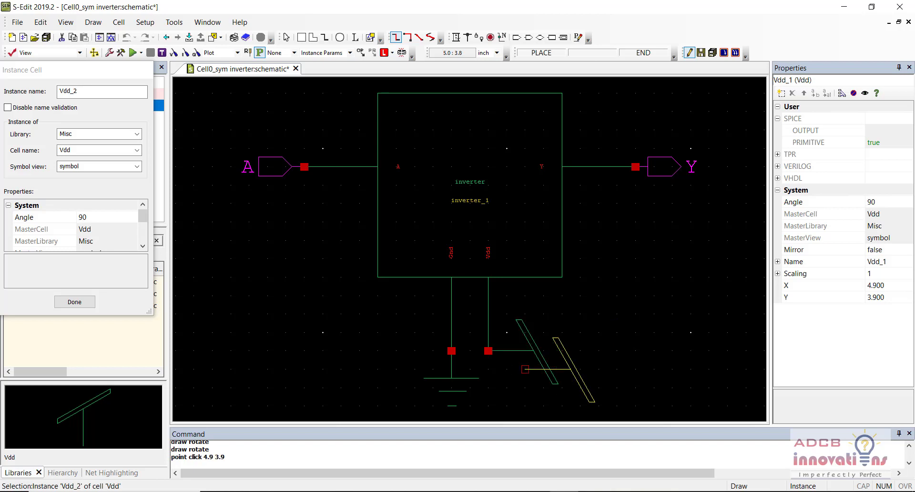
Step: End the Vdd symbol placement and save the Cell0_sym schematic
{"action": "key", "text": "Escape"}
{"action": "key", "text": "ctrl+s"}
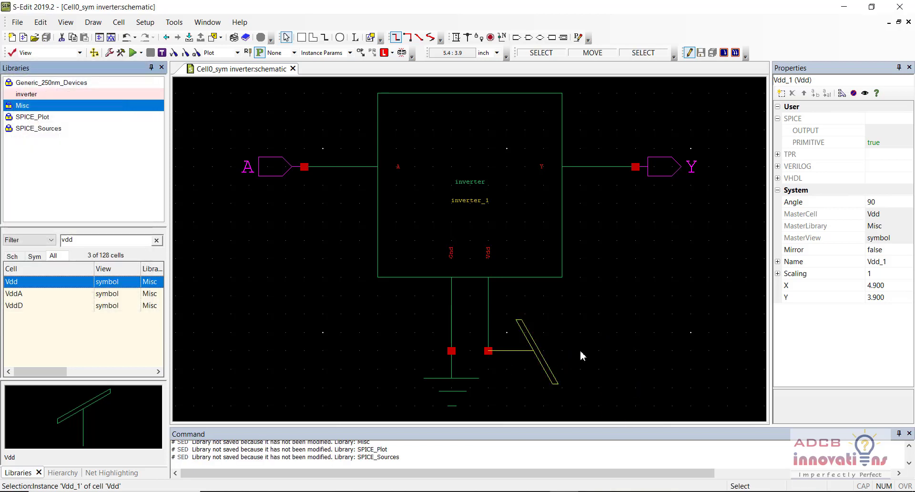
{"action": "left_click", "coordinate": [599, 319]}
{"action": "left_click", "coordinate": [599, 332]}
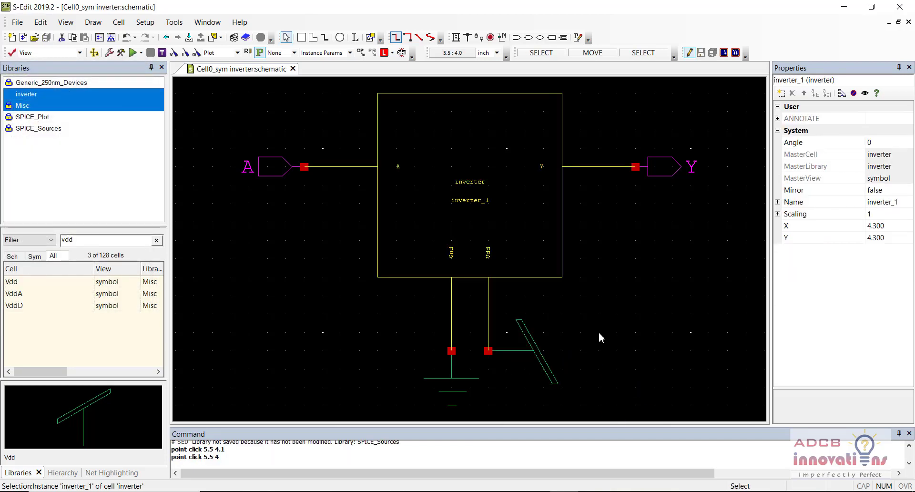
{"action": "left_click", "coordinate": [250, 314]}
{"action": "key", "text": "minus"}
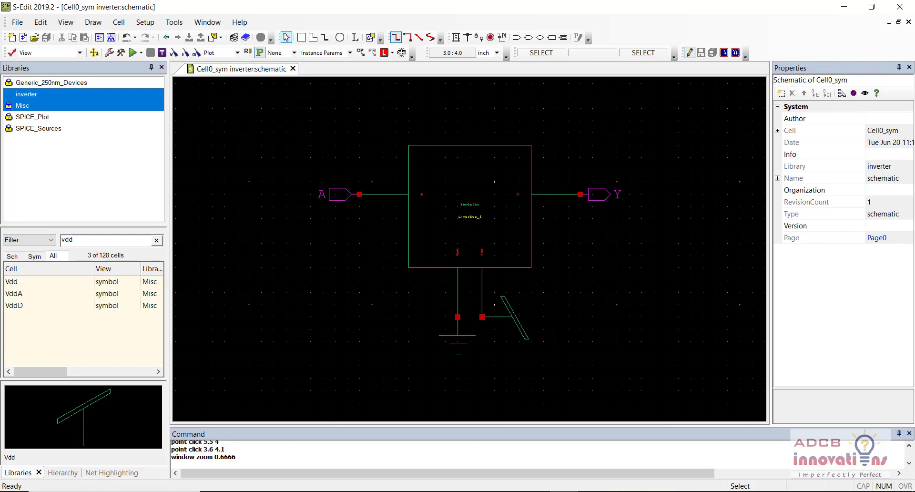
Step: Inspect the transistor-level schematic inside the inverter symbol and return to the Cell0_sym schematic of the inverter library
{"action": "double_click", "coordinate": [470, 220]}
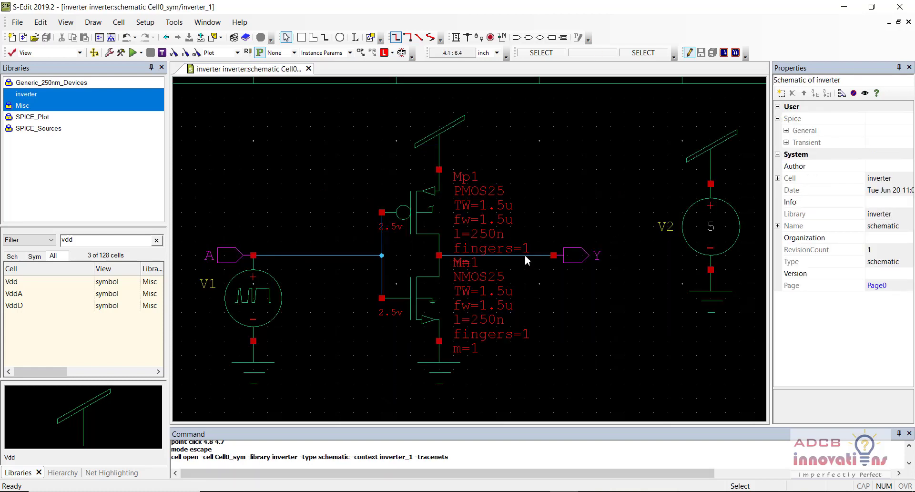
{"action": "left_click", "coordinate": [157, 241]}
{"action": "left_click", "coordinate": [101, 184]}
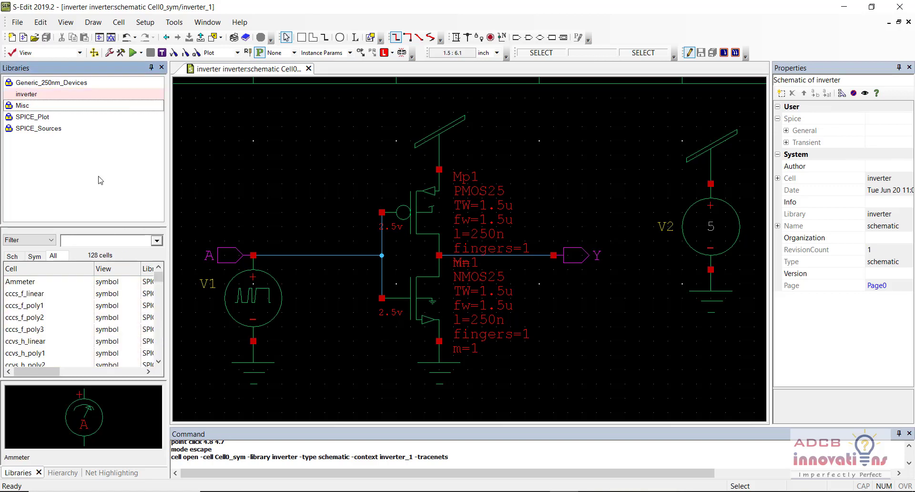
{"action": "left_click", "coordinate": [65, 95]}
{"action": "double_click", "coordinate": [67, 282]}
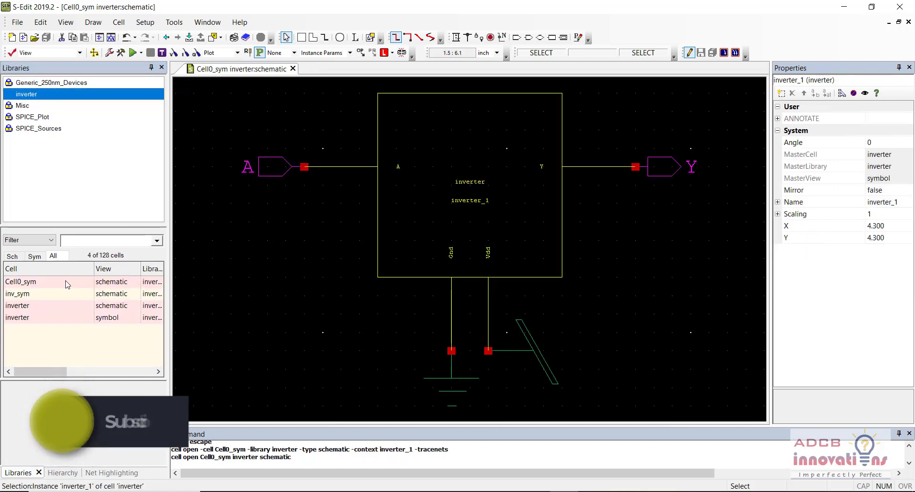
{"action": "double_click", "coordinate": [341, 222]}
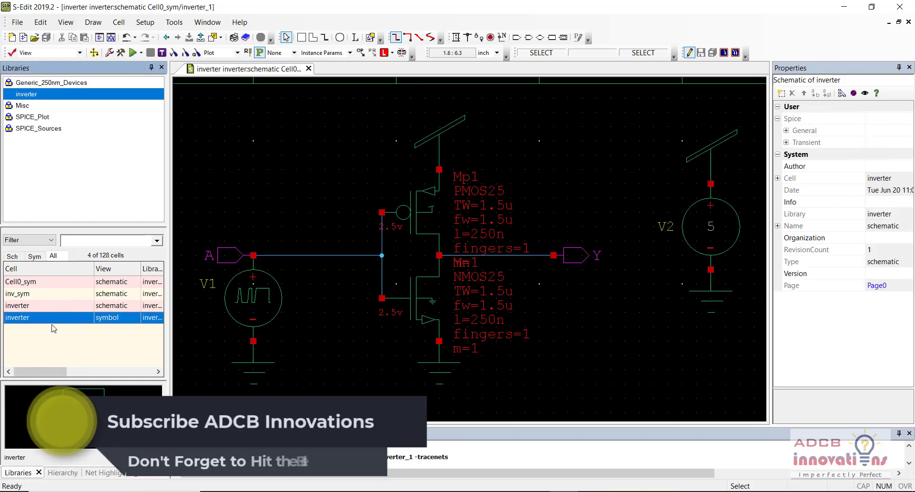
{"action": "double_click", "coordinate": [52, 281]}
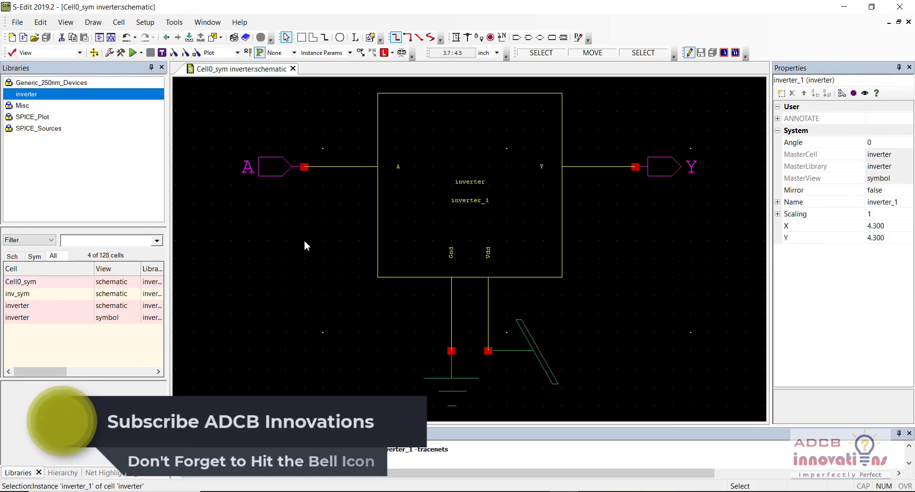
{"action": "left_click", "coordinate": [342, 245]}
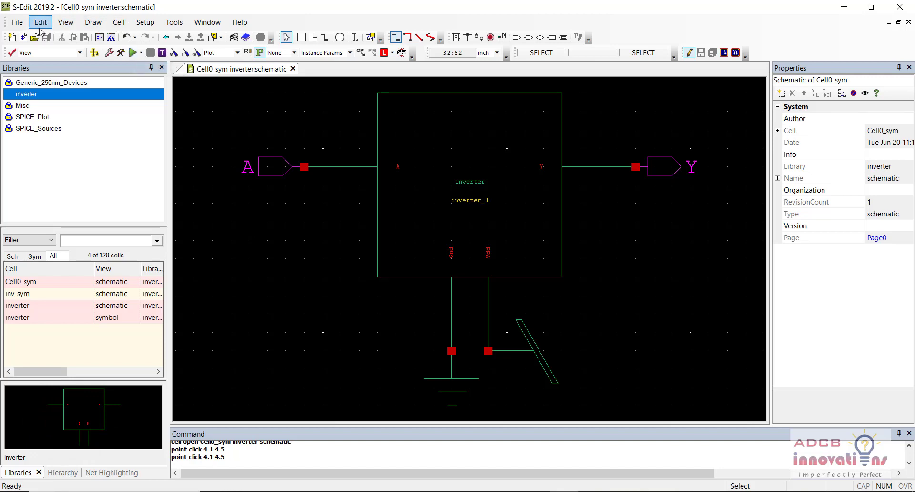
Step: Enable Transient/Fourier Analysis in the SPICE simulation setup with a stop time of 100n and a maximum time step of 1n
{"action": "left_click", "coordinate": [137, 24]}
{"action": "left_click", "coordinate": [167, 79]}
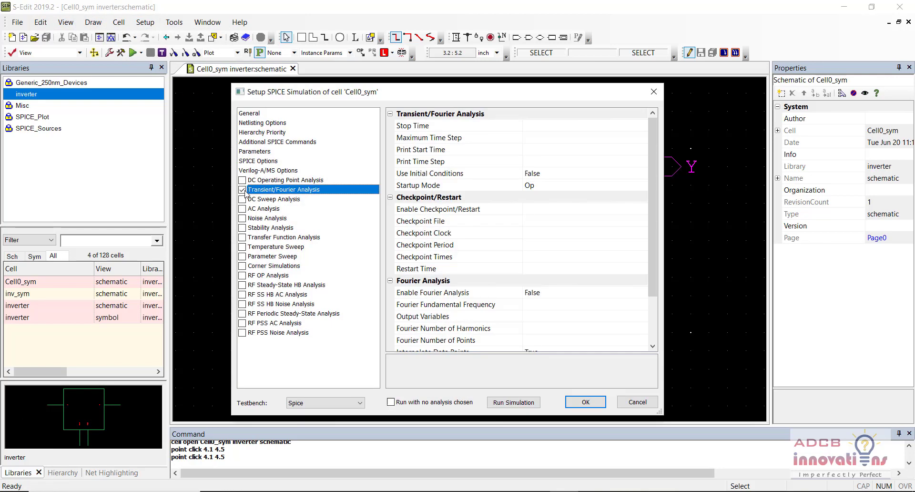
{"action": "left_click", "coordinate": [542, 126]}
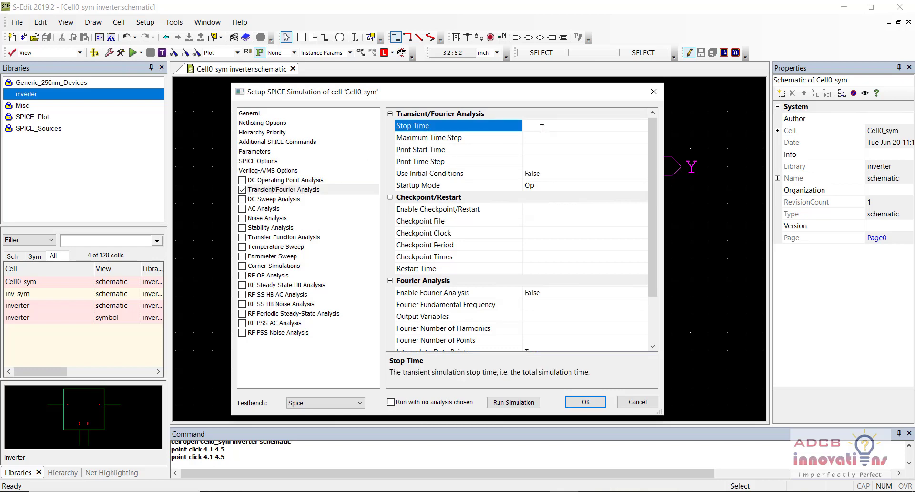
{"action": "type", "text": "100n"}
{"action": "key", "text": "Tab"}
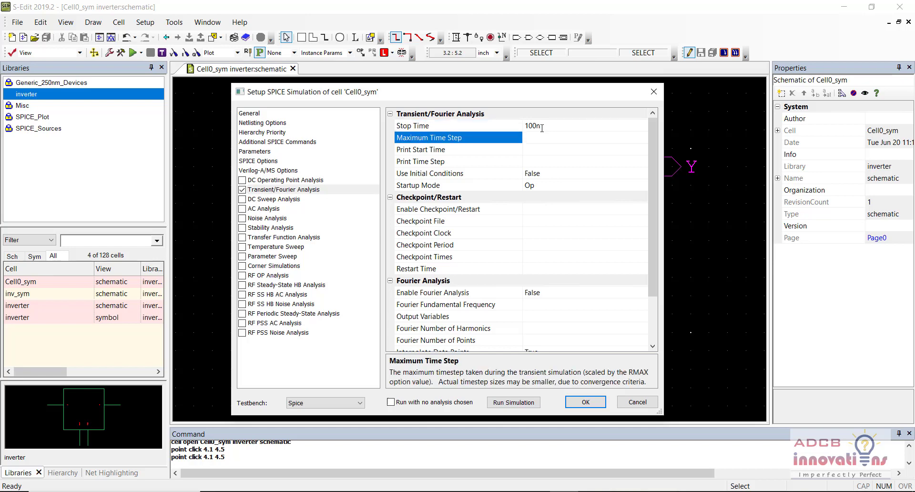
{"action": "key", "text": "Tab"}
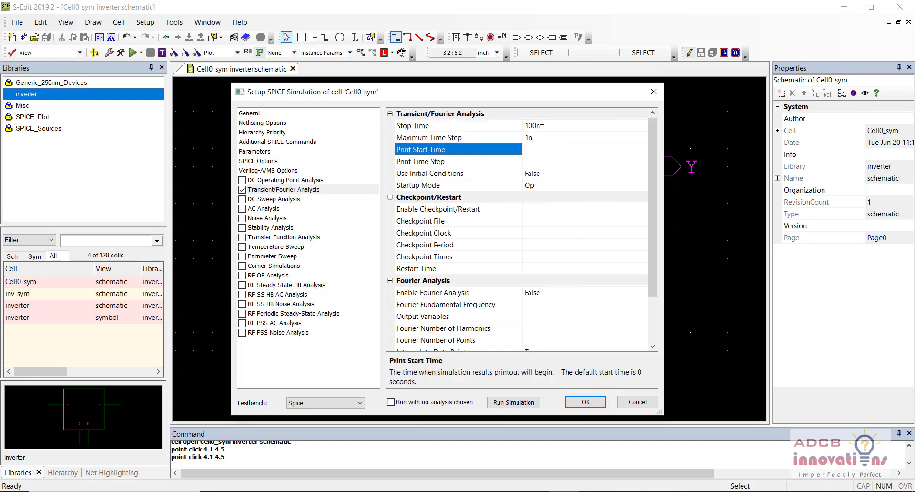
{"action": "key", "text": "Tab"}
{"action": "key", "text": "Tab"}
{"action": "left_click", "coordinate": [579, 165]}
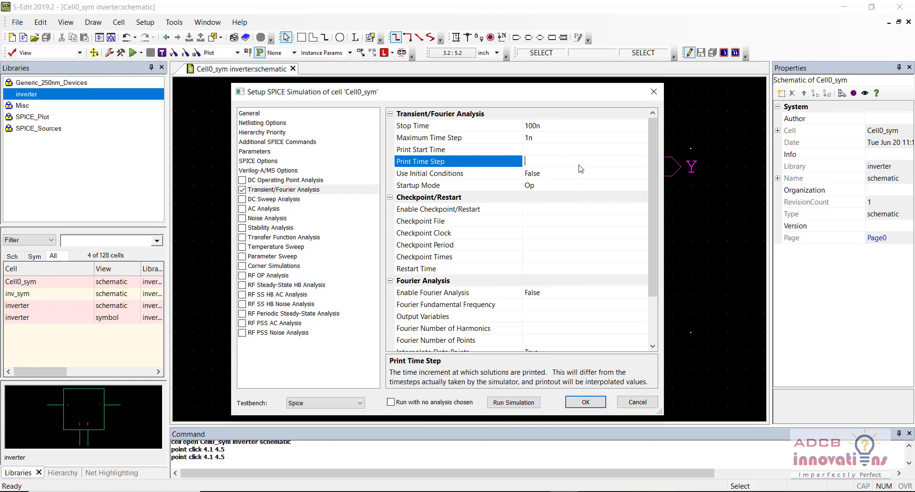
{"action": "left_click", "coordinate": [581, 180]}
{"action": "left_click", "coordinate": [581, 180]}
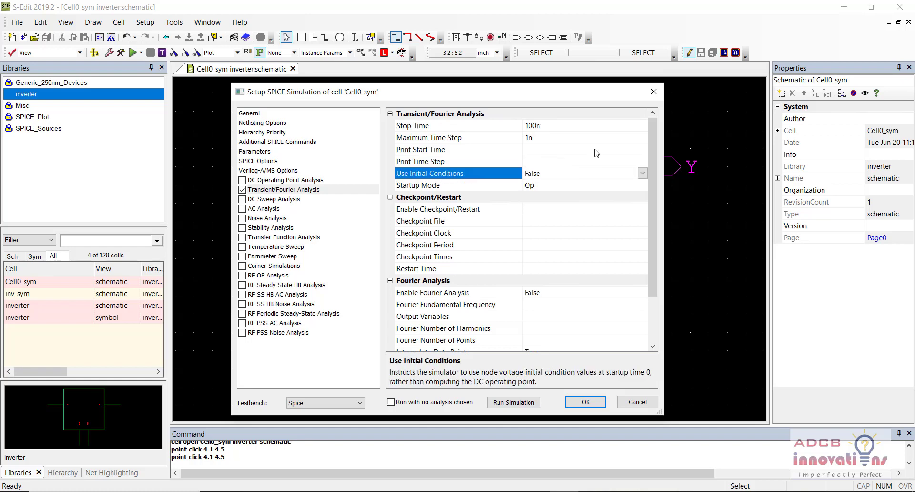
Step: Start choosing a library file in the general simulation settings and browse to Documents, TannerEDA, TannerTools_v2019.2, Process
{"action": "left_click", "coordinate": [325, 116]}
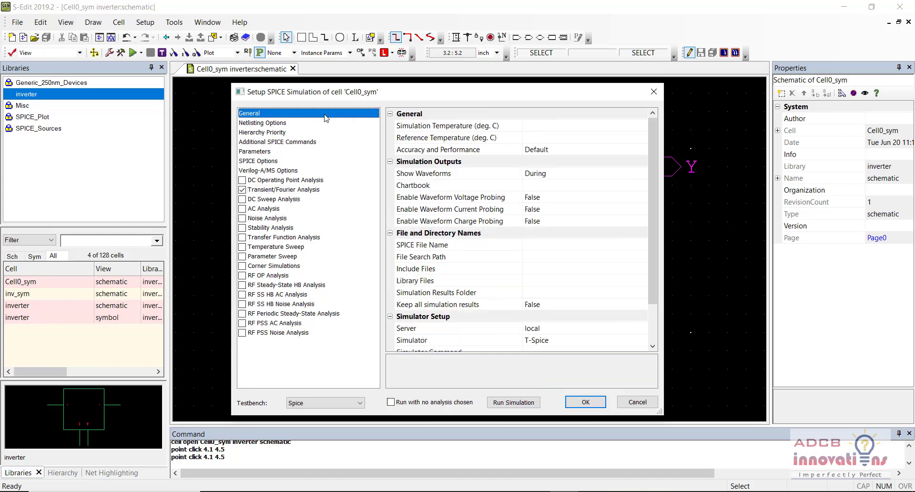
{"action": "left_click", "coordinate": [552, 280]}
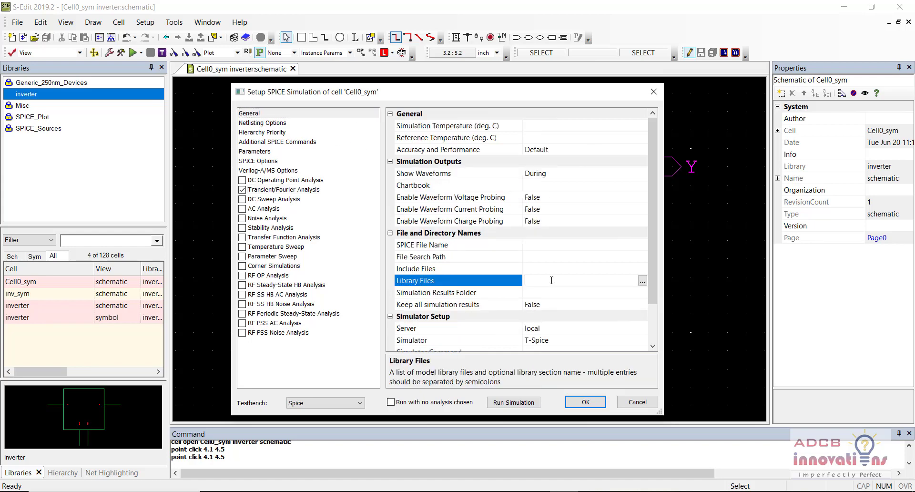
{"action": "left_click", "coordinate": [642, 280]}
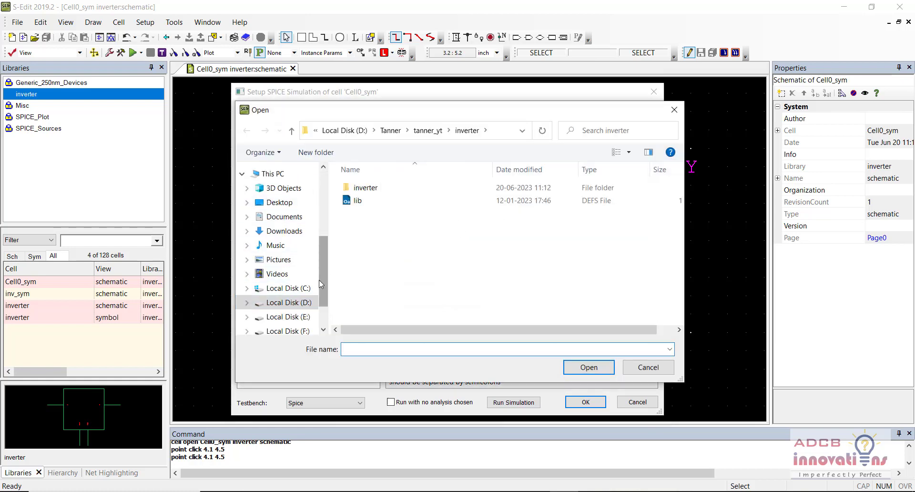
{"action": "left_click", "coordinate": [286, 288]}
{"action": "scroll", "coordinate": [469, 262], "scroll_direction": "down", "scroll_amount": 5}
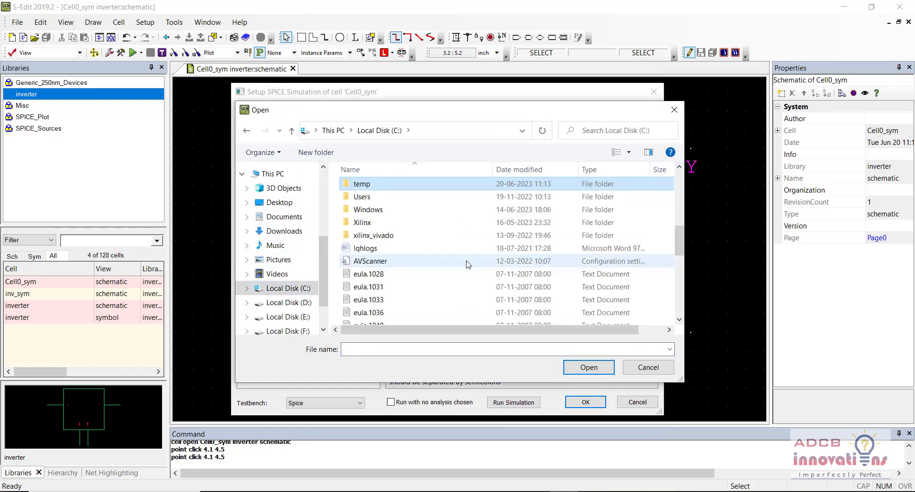
{"action": "scroll", "coordinate": [468, 264], "scroll_direction": "up", "scroll_amount": 2}
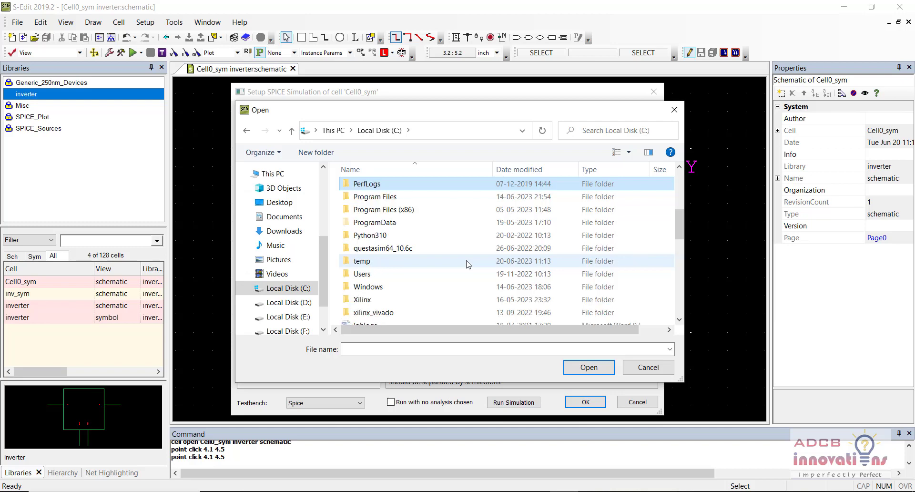
{"action": "left_click", "coordinate": [281, 216]}
{"action": "scroll", "coordinate": [440, 225], "scroll_direction": "down", "scroll_amount": 5}
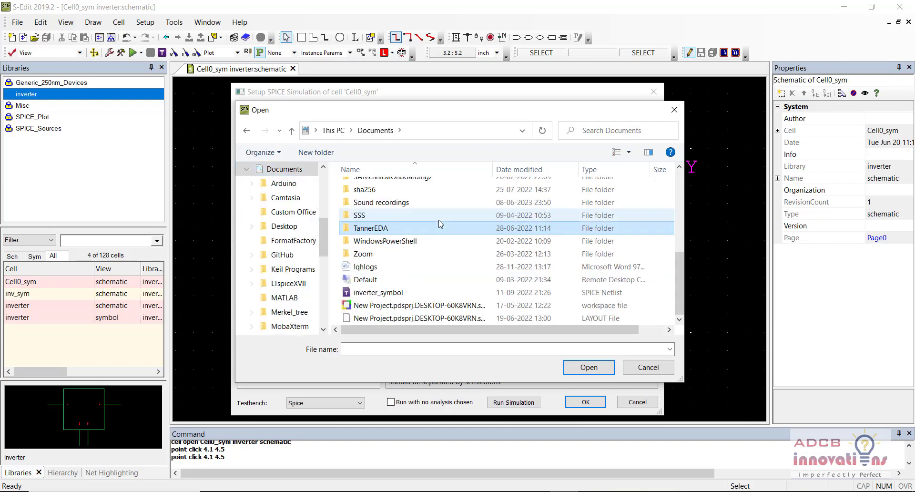
{"action": "double_click", "coordinate": [440, 224]}
{"action": "key", "text": "Return"}
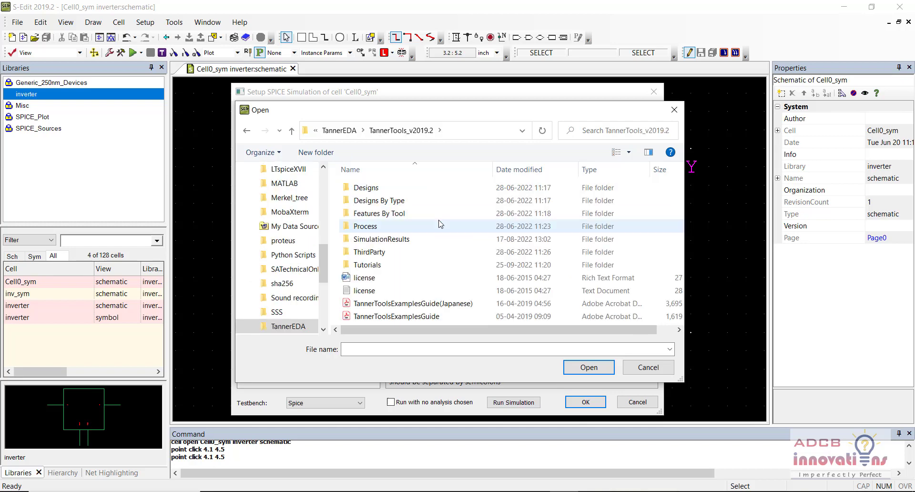
{"action": "double_click", "coordinate": [439, 224]}
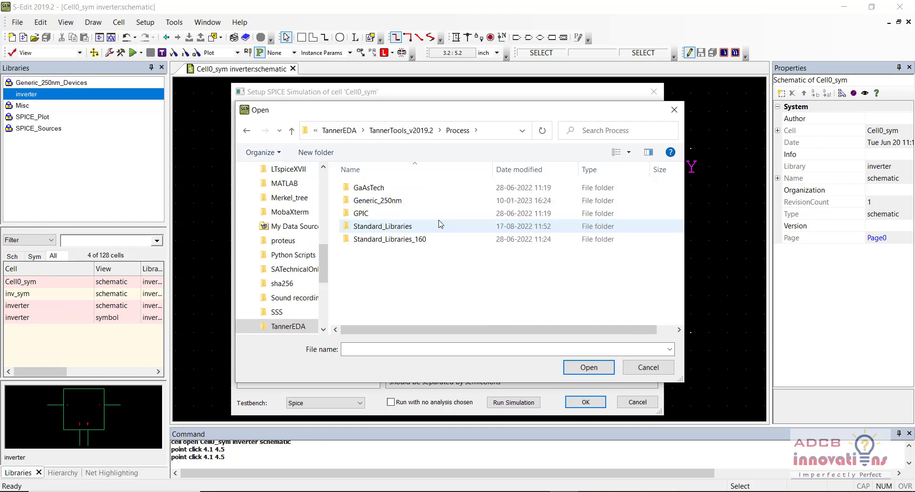
Step: Load the Generic_250nm model file from the Models folder of Generic_250nm as the simulation library file
{"action": "key", "text": "Up"}
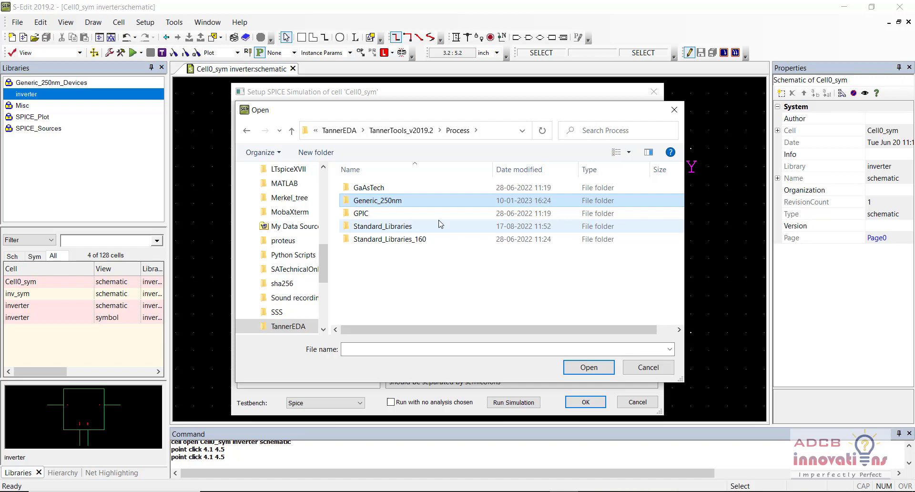
{"action": "key", "text": "Return"}
{"action": "key", "text": "Down"}
{"action": "key", "text": "Down"}
{"action": "key", "text": "Down"}
{"action": "key", "text": "Down"}
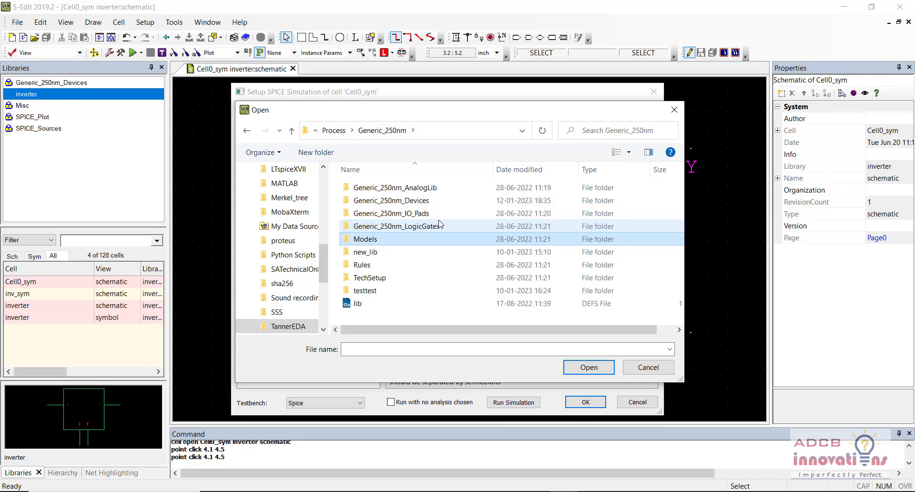
{"action": "key", "text": "Return"}
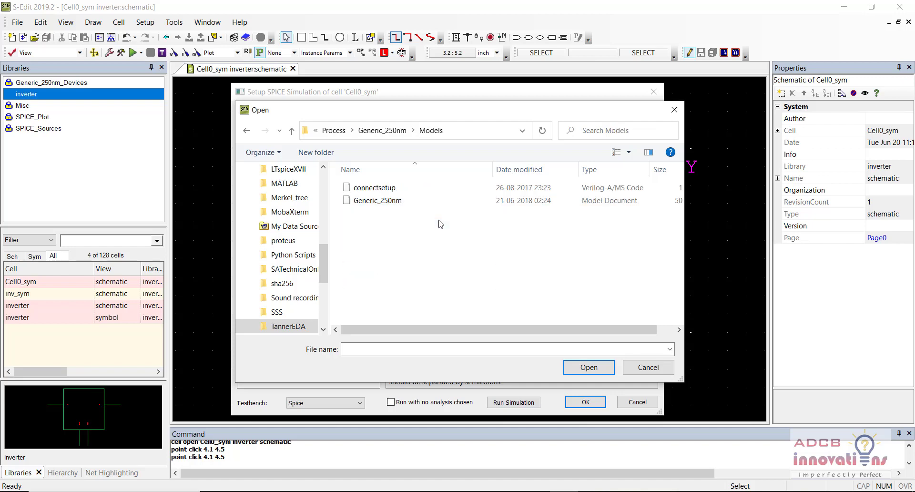
{"action": "key", "text": "Down"}
{"action": "key", "text": "Return"}
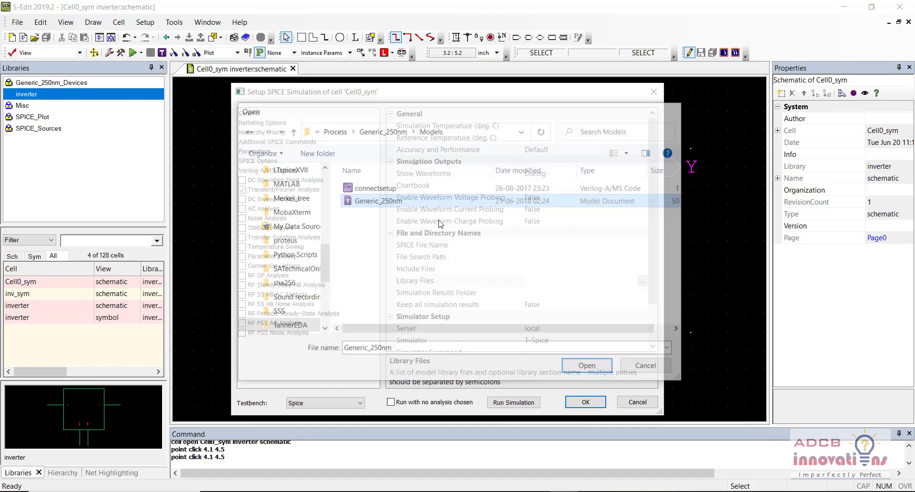
Step: Append the section name TT to the library file path, accept the simulation setup and save the schematic
{"action": "key", "text": "End"}
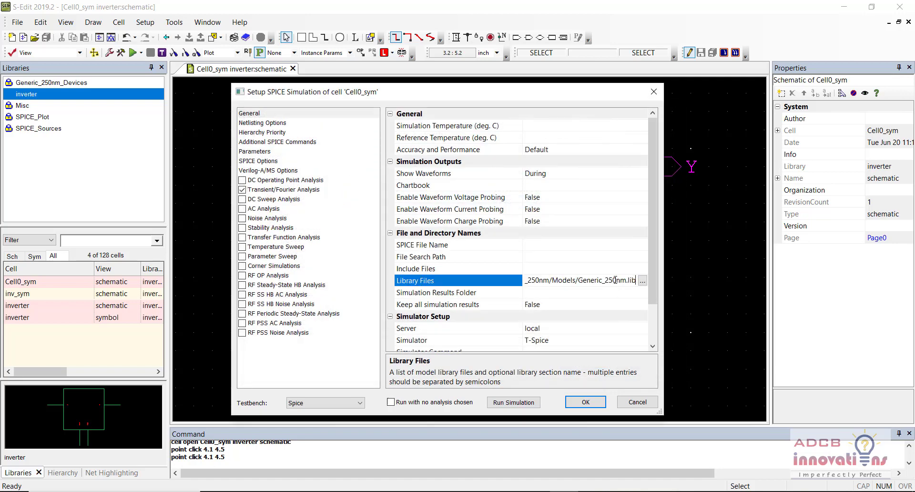
{"action": "type", "text": "TT"}
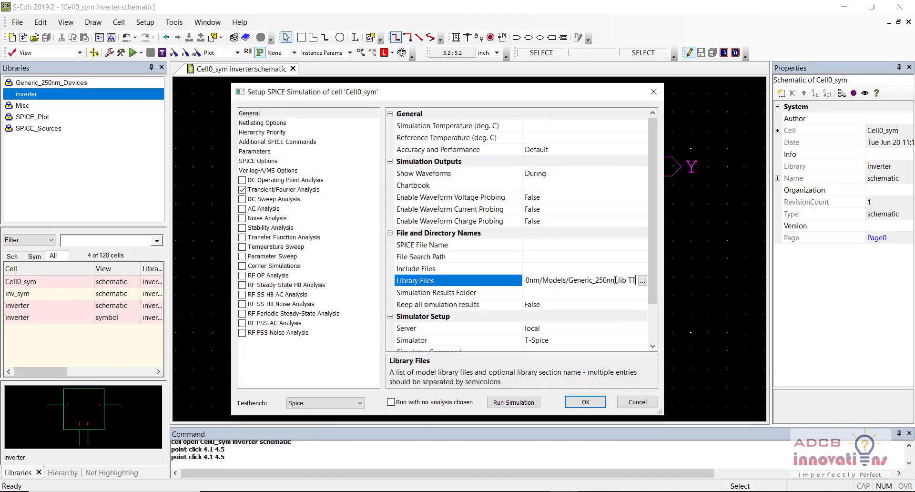
{"action": "left_click", "coordinate": [585, 401]}
{"action": "left_click", "coordinate": [579, 314]}
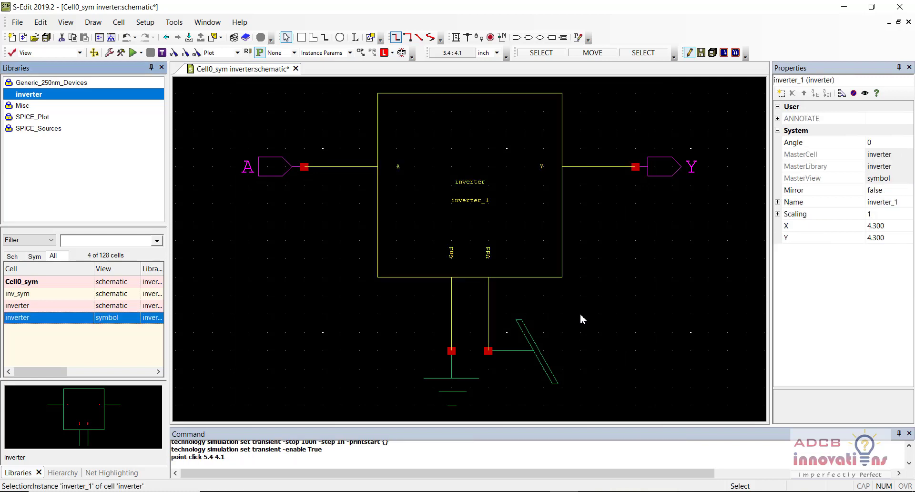
{"action": "key", "text": "ctrl+s"}
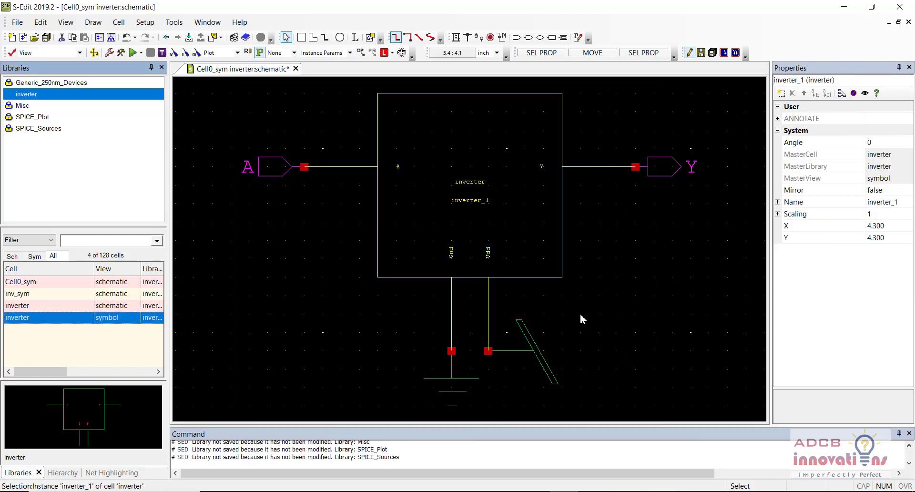
Step: Run the simulation of Cell0_sym, check the waveform viewer windows, then close the viewer and T-Spice and return to the schematic
{"action": "left_click", "coordinate": [133, 53]}
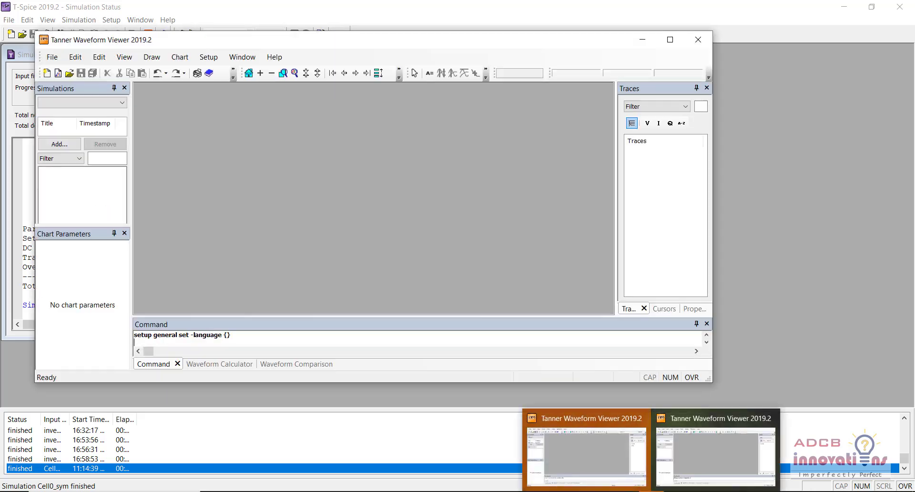
{"action": "left_click", "coordinate": [568, 440]}
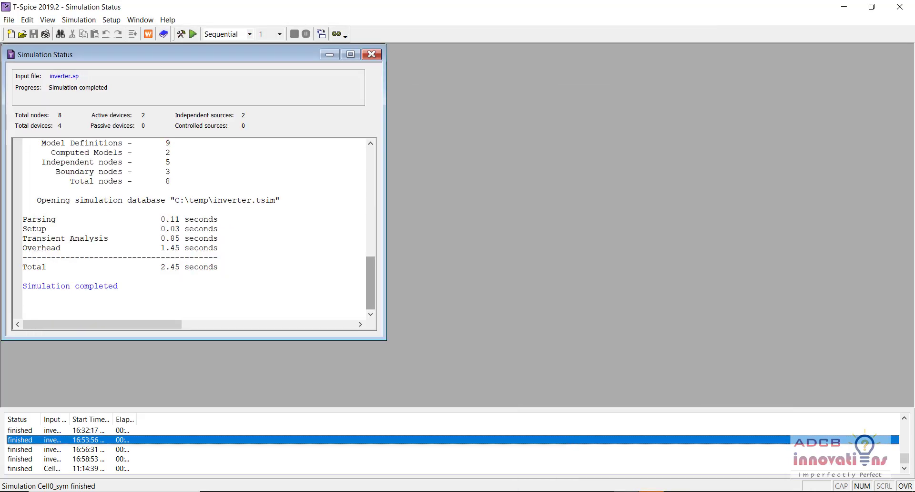
{"action": "left_click", "coordinate": [614, 467]}
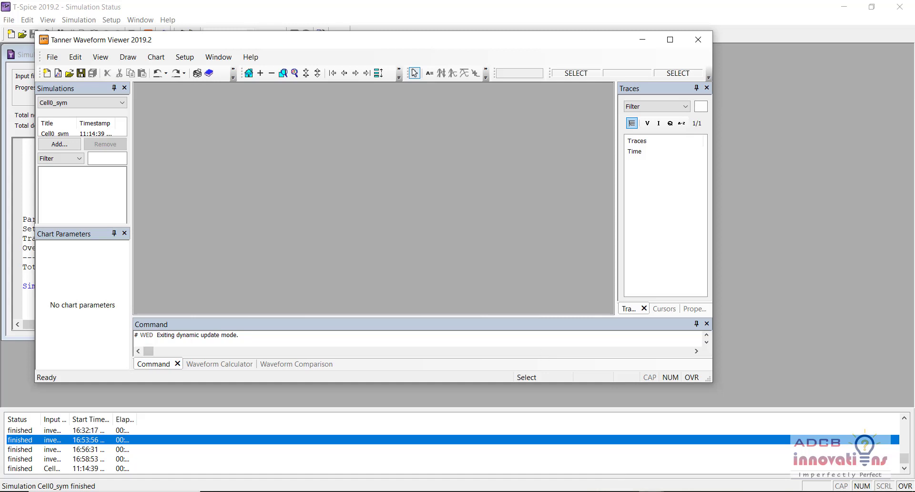
{"action": "mouse_move", "coordinate": [653, 489]}
{"action": "mouse_move", "coordinate": [705, 483]}
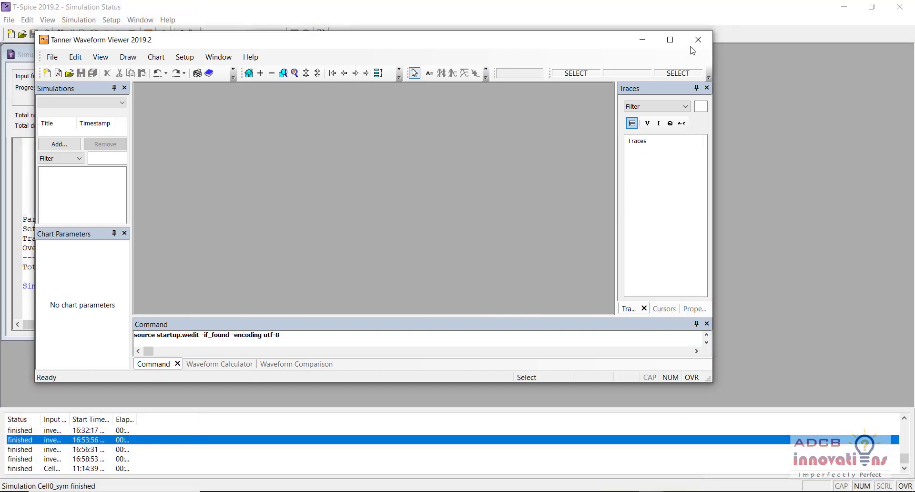
{"action": "left_click", "coordinate": [697, 40]}
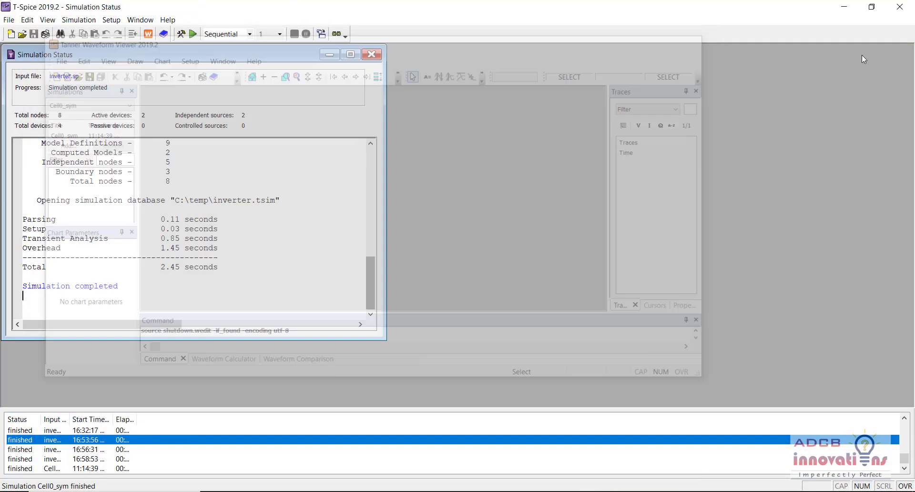
{"action": "left_click", "coordinate": [900, 6]}
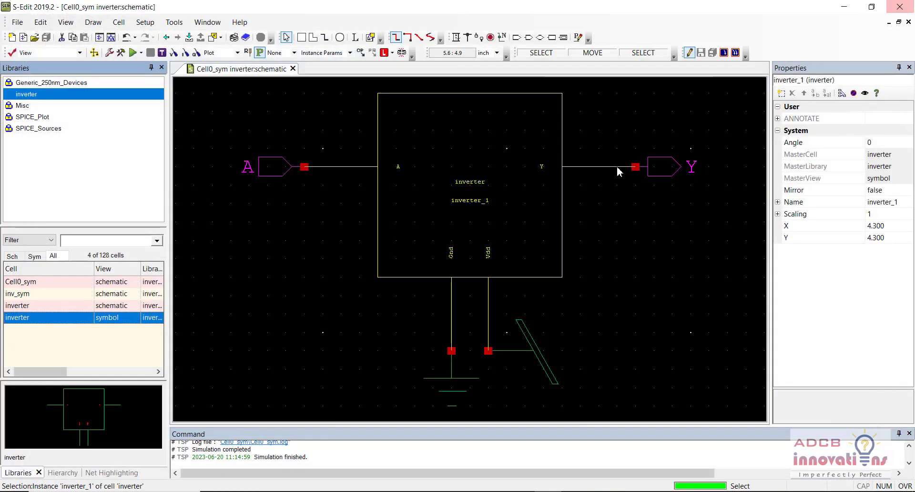
{"action": "left_click", "coordinate": [636, 280]}
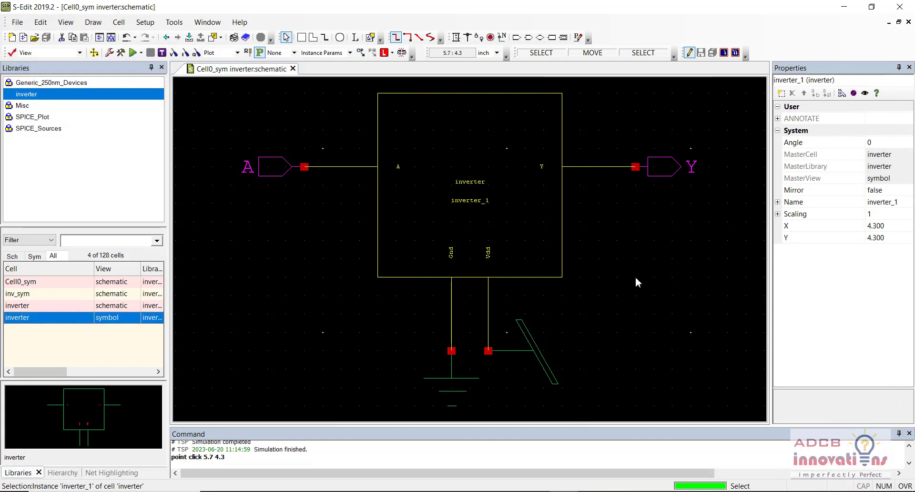
Step: Filter the SPICE_Plot library cells for vol and start instancing the V_VoltagePrint symbol
{"action": "left_click", "coordinate": [59, 118]}
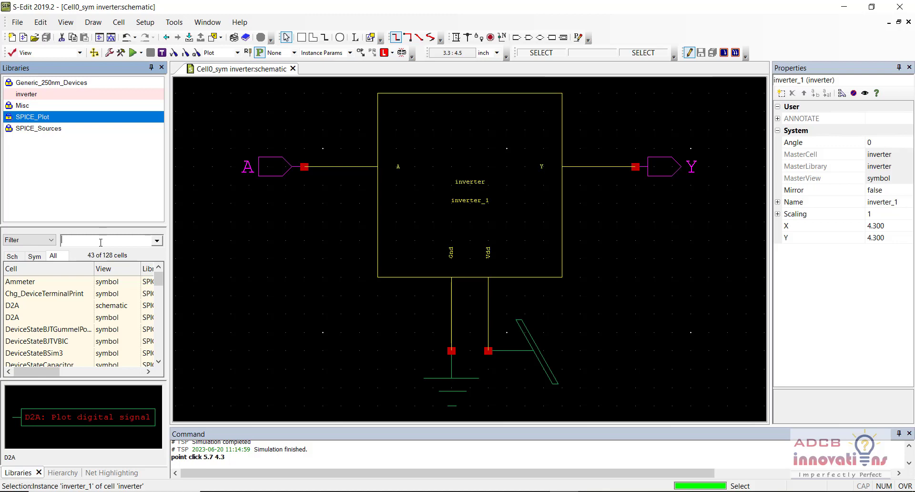
{"action": "type", "text": "vol"}
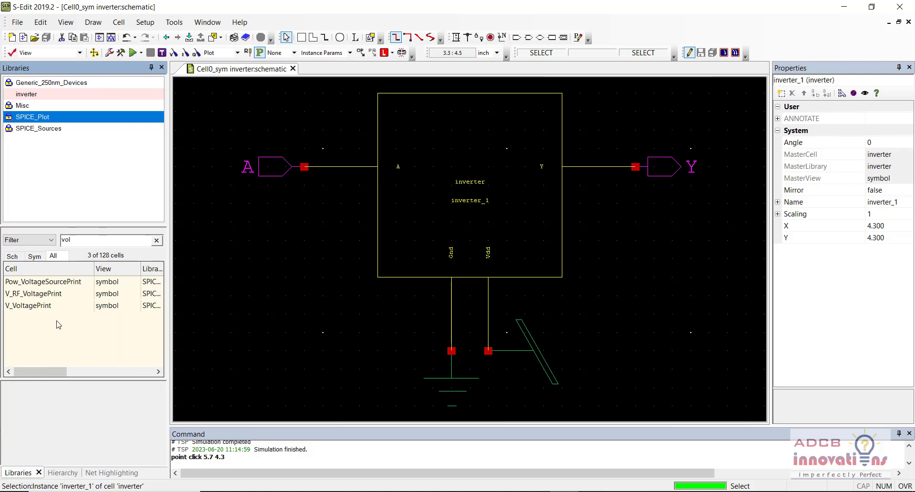
{"action": "left_click", "coordinate": [49, 305]}
{"action": "right_click", "coordinate": [49, 305]}
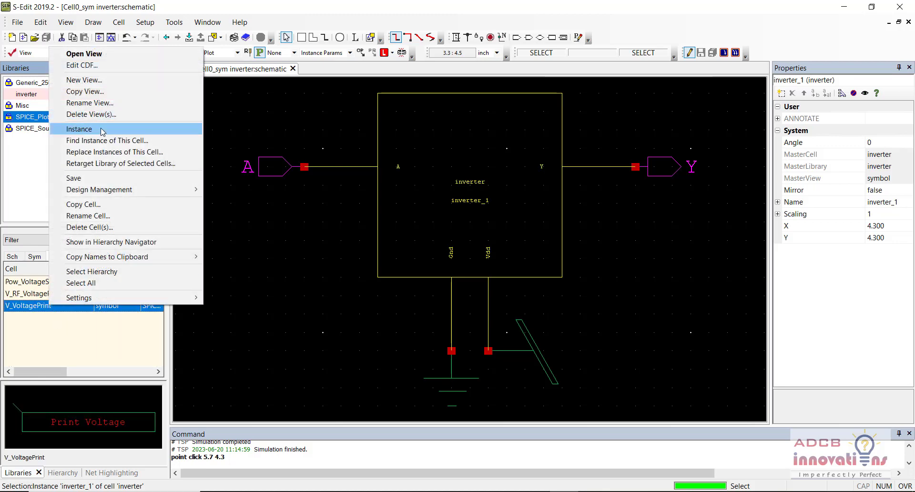
{"action": "left_click", "coordinate": [79, 129]}
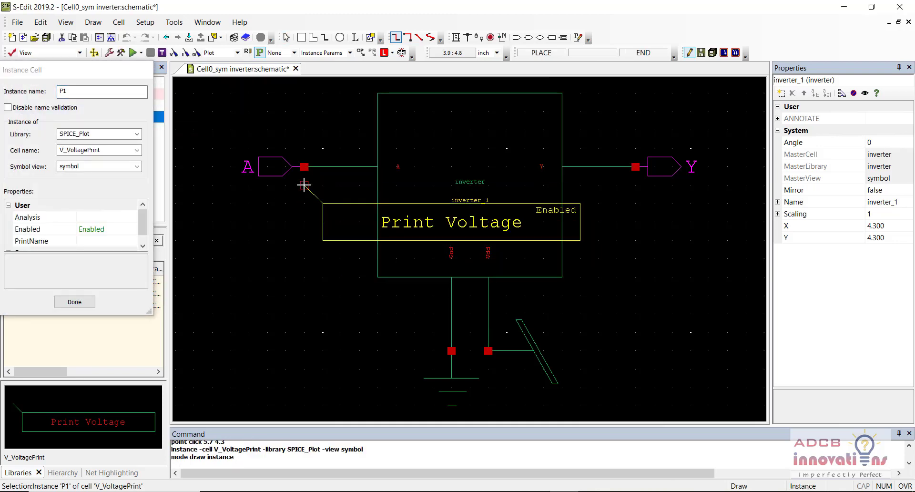
Step: Place rotated V_VoltagePrint instances on the nets at ports A and Y, then save the schematic
{"action": "key", "text": "r"}
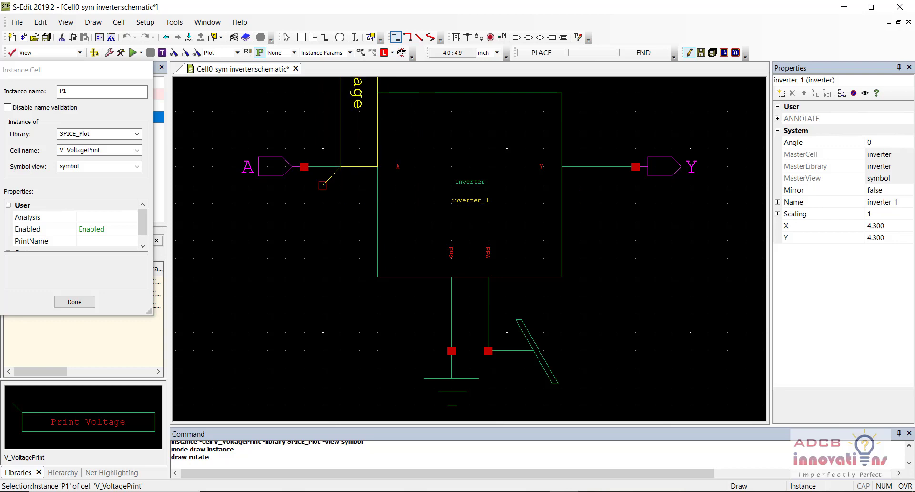
{"action": "left_click", "coordinate": [304, 167]}
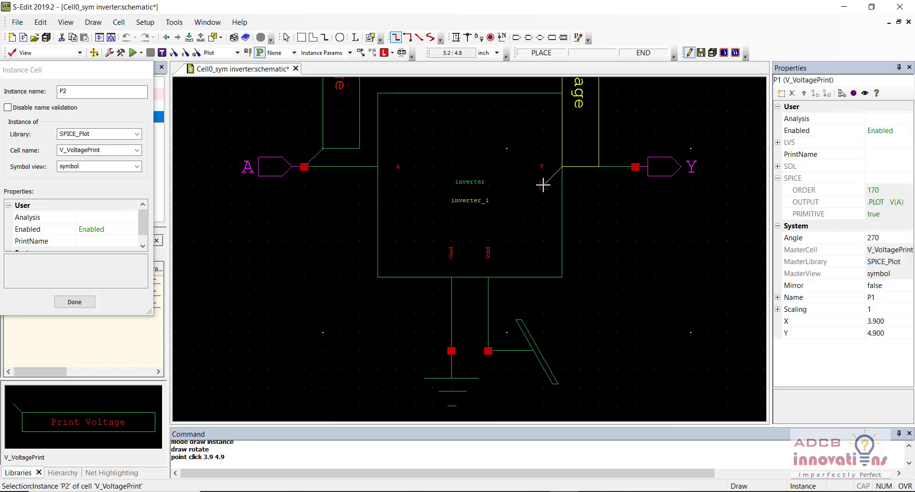
{"action": "left_click", "coordinate": [635, 166]}
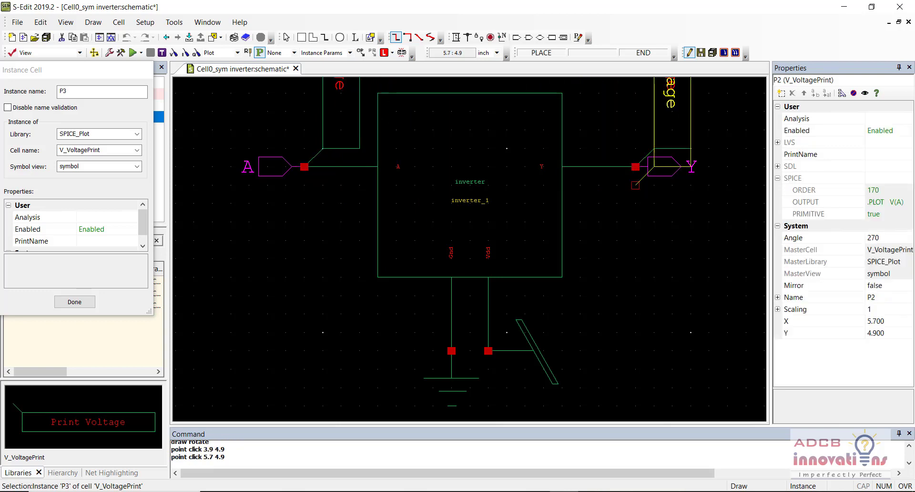
{"action": "key", "text": "Escape"}
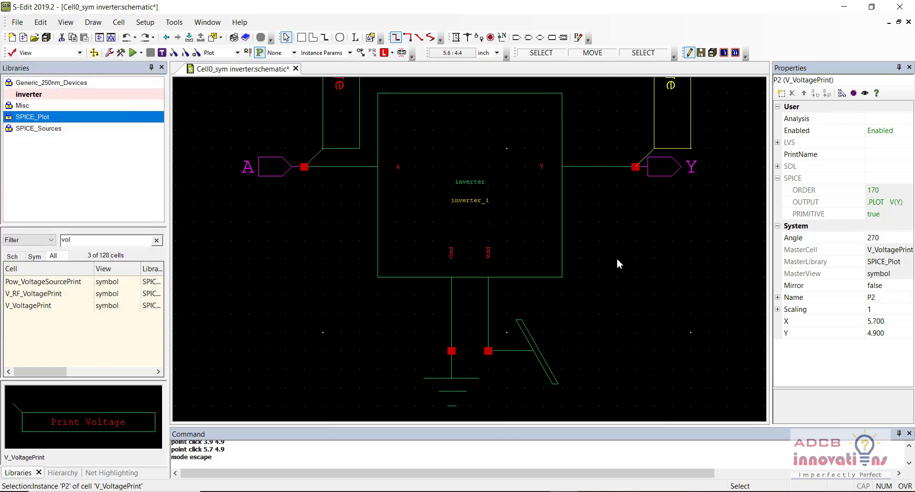
{"action": "key", "text": "minus"}
{"action": "scroll", "coordinate": [469, 248], "scroll_direction": "up", "scroll_amount": 2}
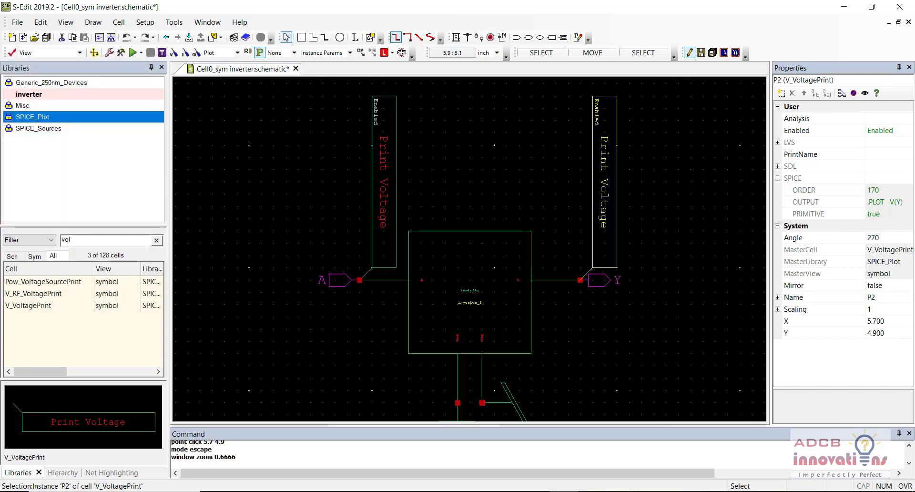
{"action": "key", "text": "ctrl+s"}
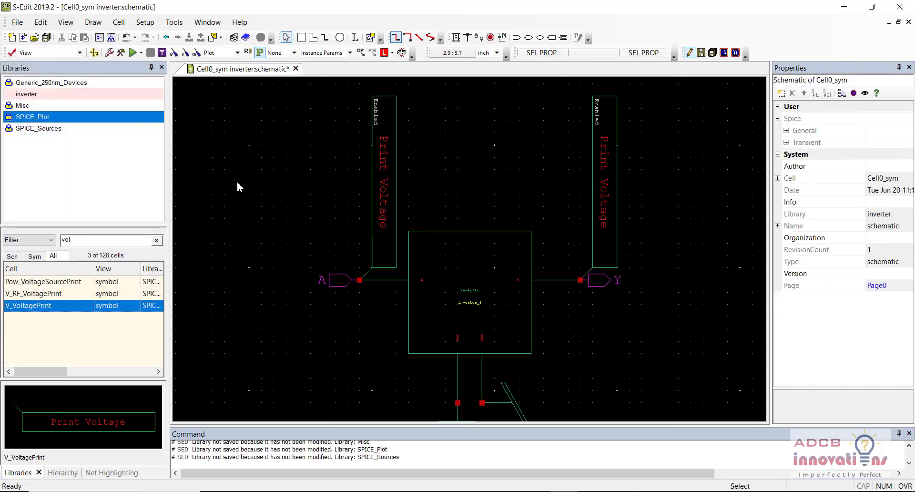
Step: Run the simulation of Cell0_sym, split the A and Y voltage traces into separate charts and maximize the waveform viewer
{"action": "left_click", "coordinate": [134, 52]}
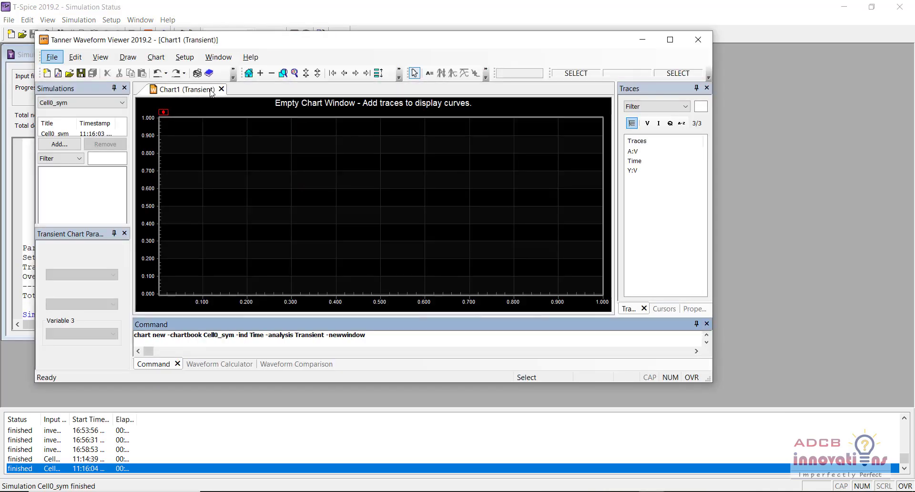
{"action": "left_click", "coordinate": [378, 74]}
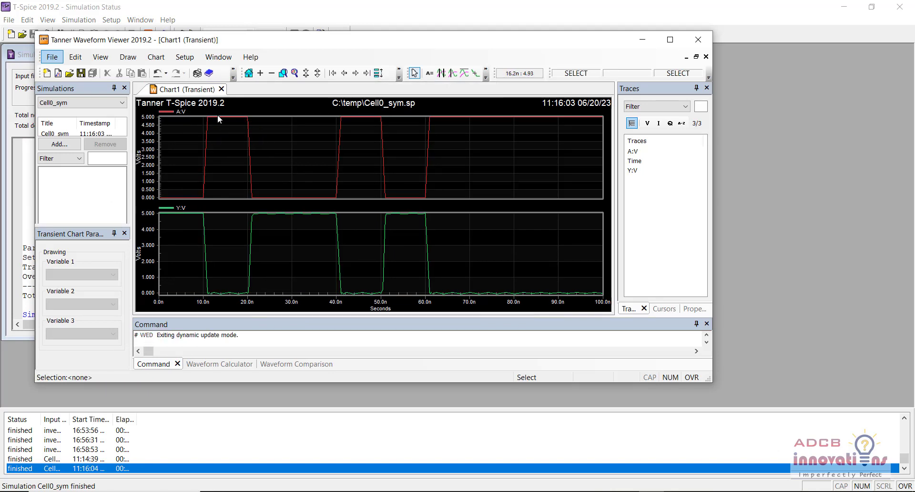
{"action": "mouse_move", "coordinate": [239, 298]}
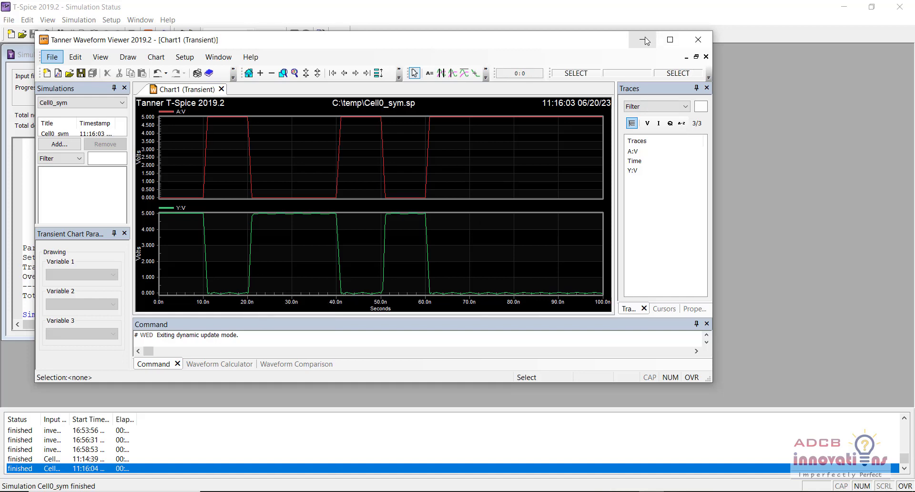
{"action": "left_click", "coordinate": [671, 40]}
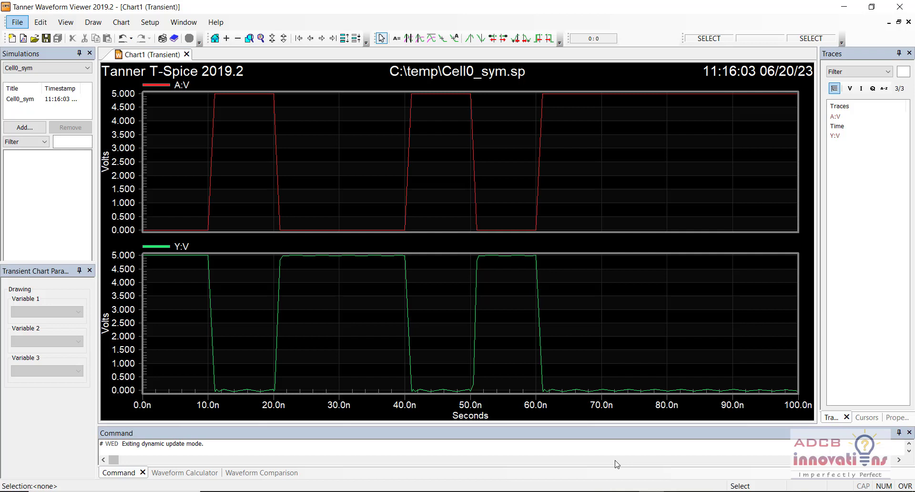
{"action": "mouse_move", "coordinate": [626, 489]}
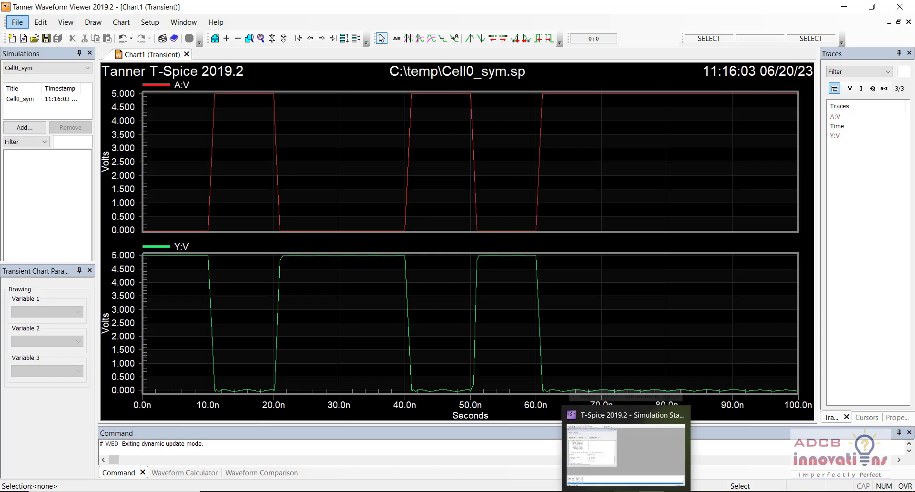
{"action": "mouse_move", "coordinate": [525, 491]}
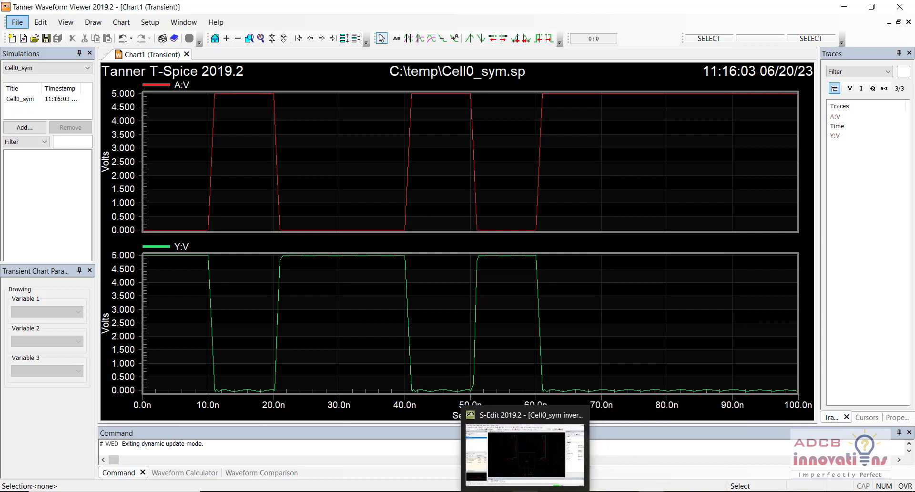